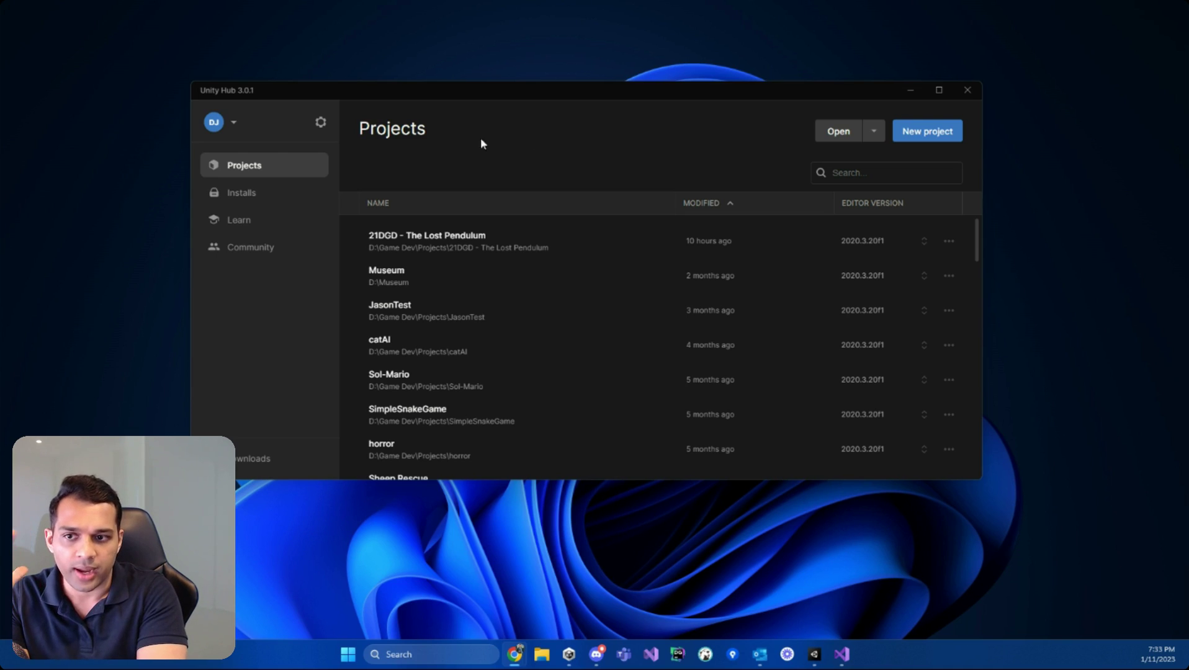
- Show the Installs page listing the four installed Unity editor versions
{"action": "left_click", "coordinate": [258, 199]}
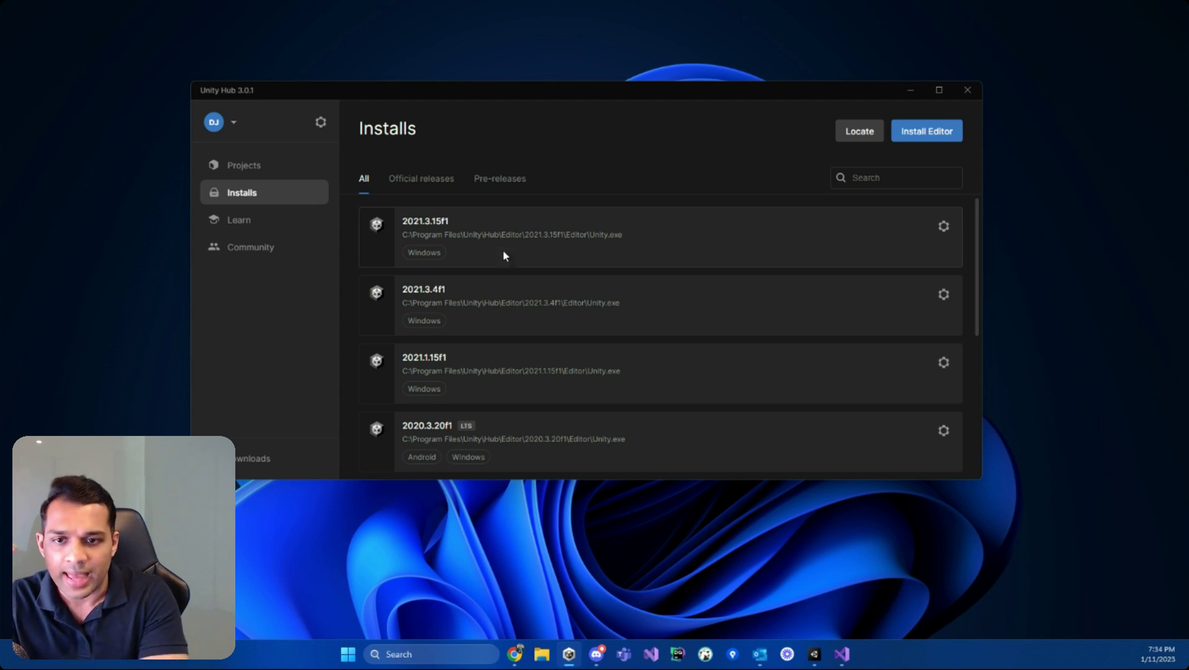
{"action": "scroll", "coordinate": [527, 292], "scroll_direction": "down", "scroll_amount": 1}
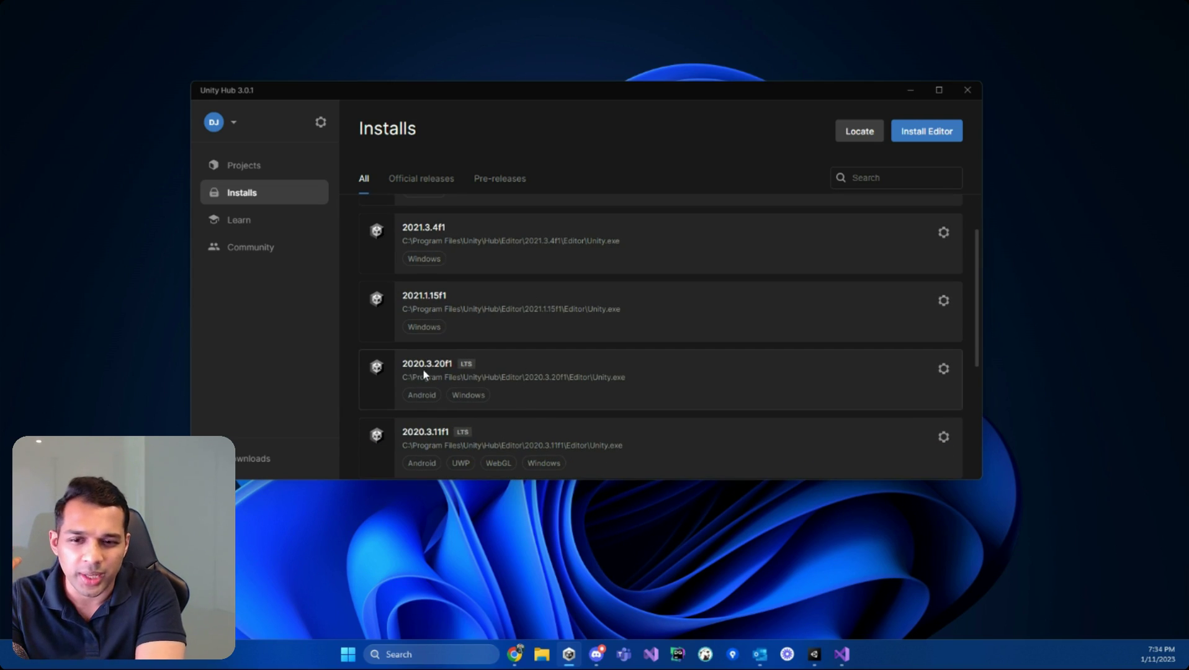
{"action": "scroll", "coordinate": [471, 383], "scroll_direction": "up", "scroll_amount": 1}
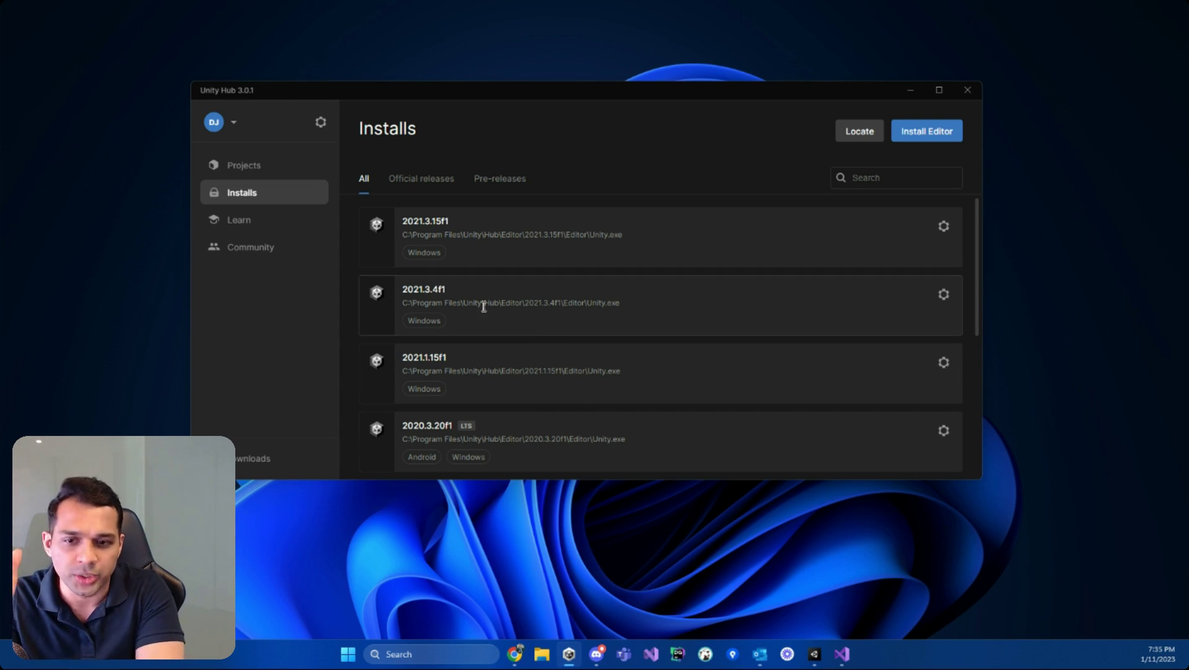
{"action": "scroll", "coordinate": [490, 312], "scroll_direction": "down", "scroll_amount": 1}
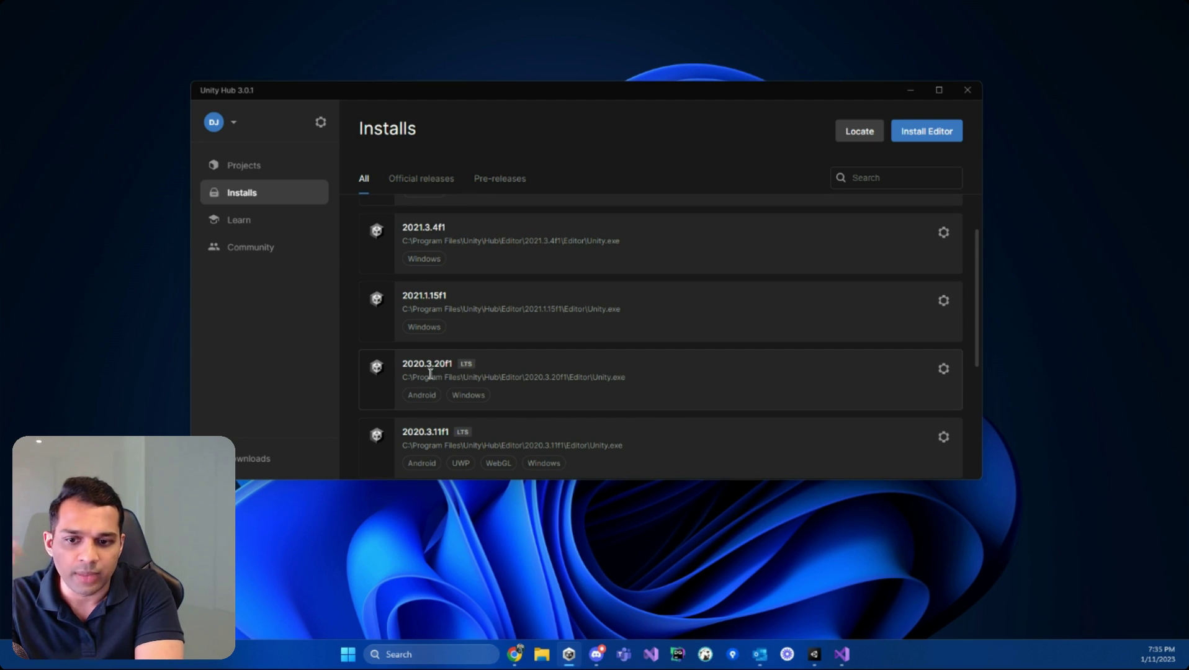
{"action": "scroll", "coordinate": [485, 377], "scroll_direction": "down", "scroll_amount": 2}
{"action": "scroll", "coordinate": [485, 377], "scroll_direction": "up", "scroll_amount": 3}
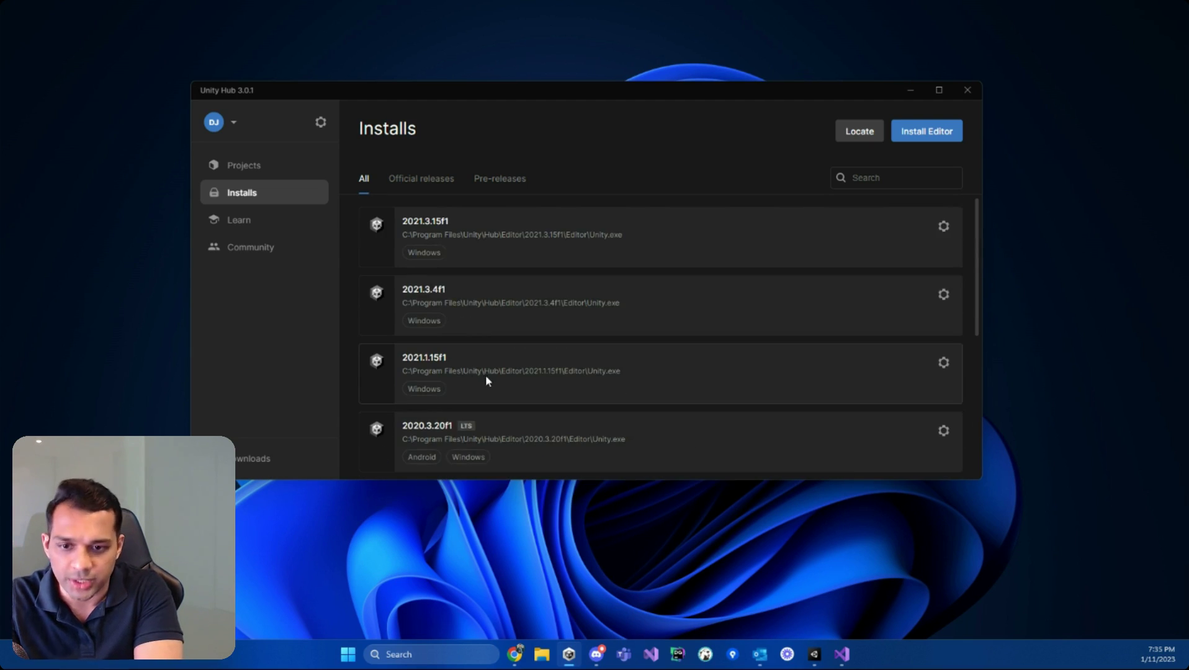
{"action": "scroll", "coordinate": [486, 377], "scroll_direction": "down", "scroll_amount": 4}
{"action": "scroll", "coordinate": [488, 379], "scroll_direction": "up", "scroll_amount": 4}
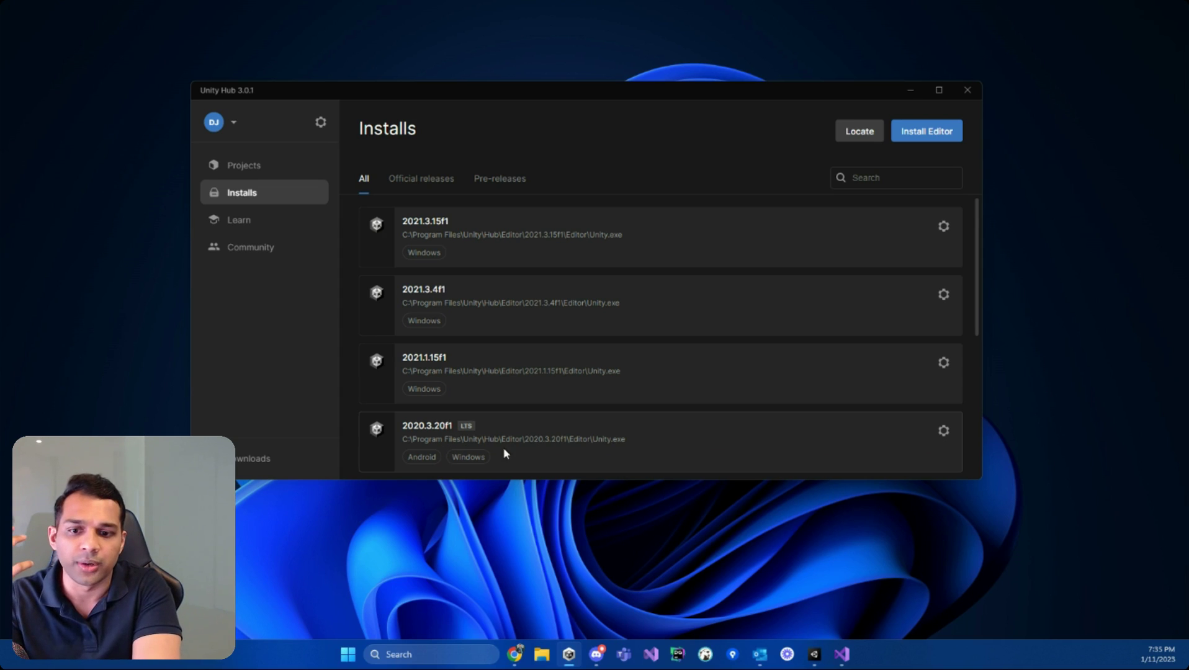
{"action": "left_click", "coordinate": [944, 436]}
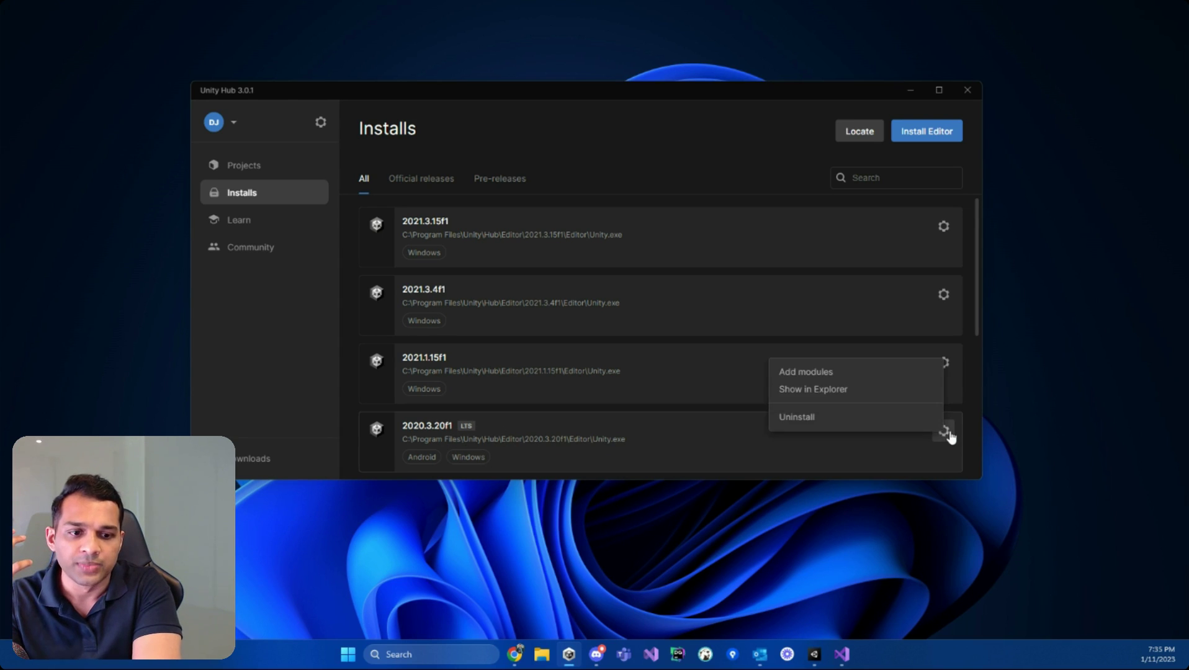
{"action": "left_click", "coordinate": [981, 346]}
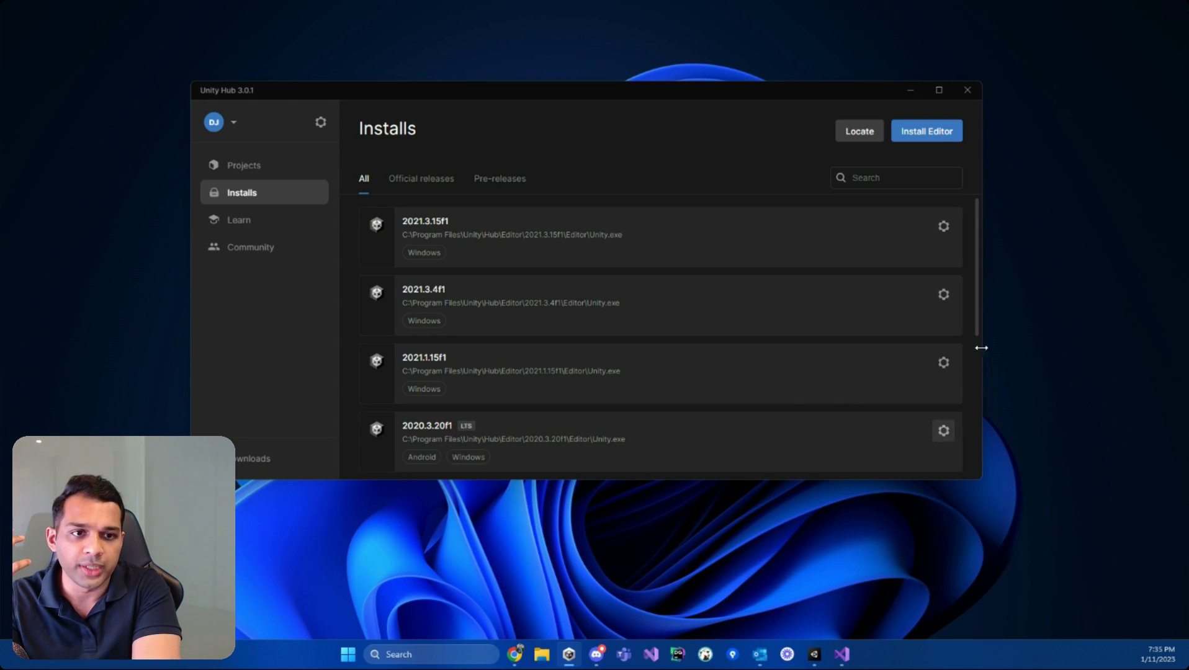
{"action": "left_click", "coordinate": [915, 136]}
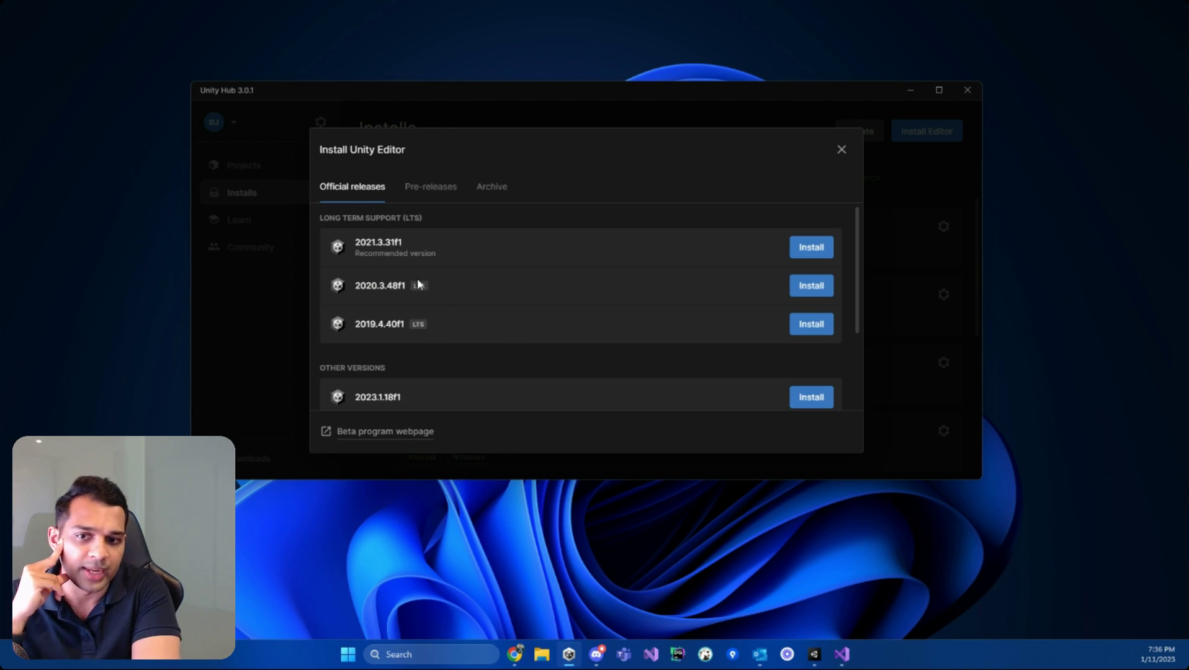
{"action": "left_click", "coordinate": [845, 149]}
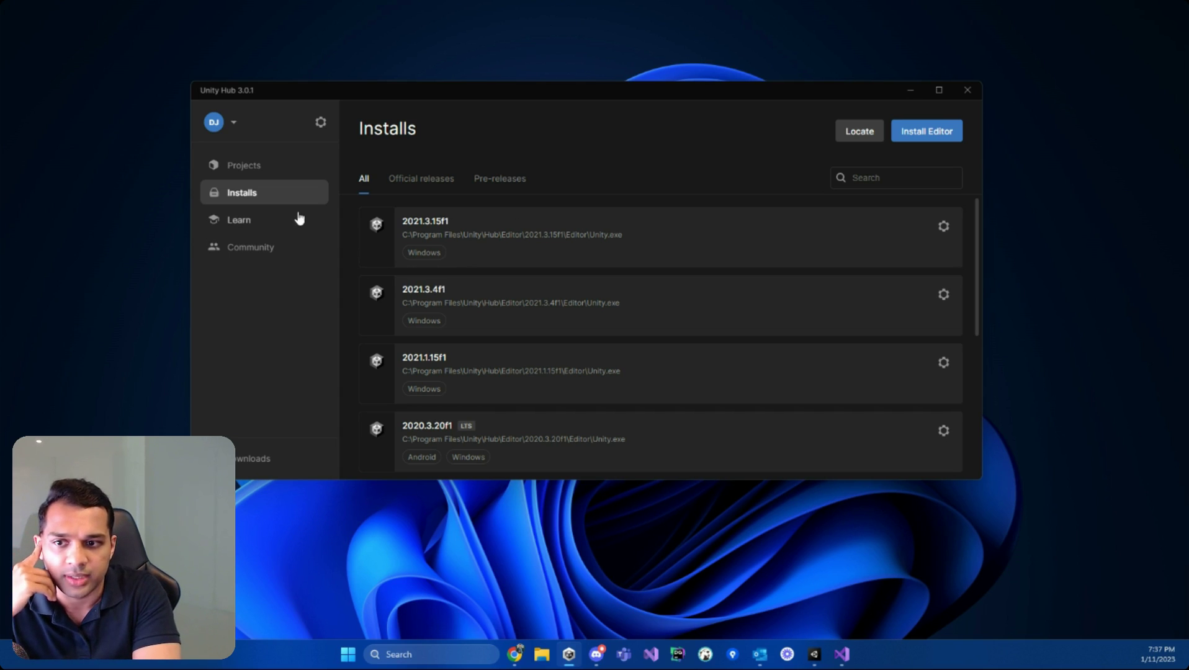
- Start a new 3D project from the projects list, keeping editor version 2020.3.20f1
{"action": "left_click", "coordinate": [267, 164]}
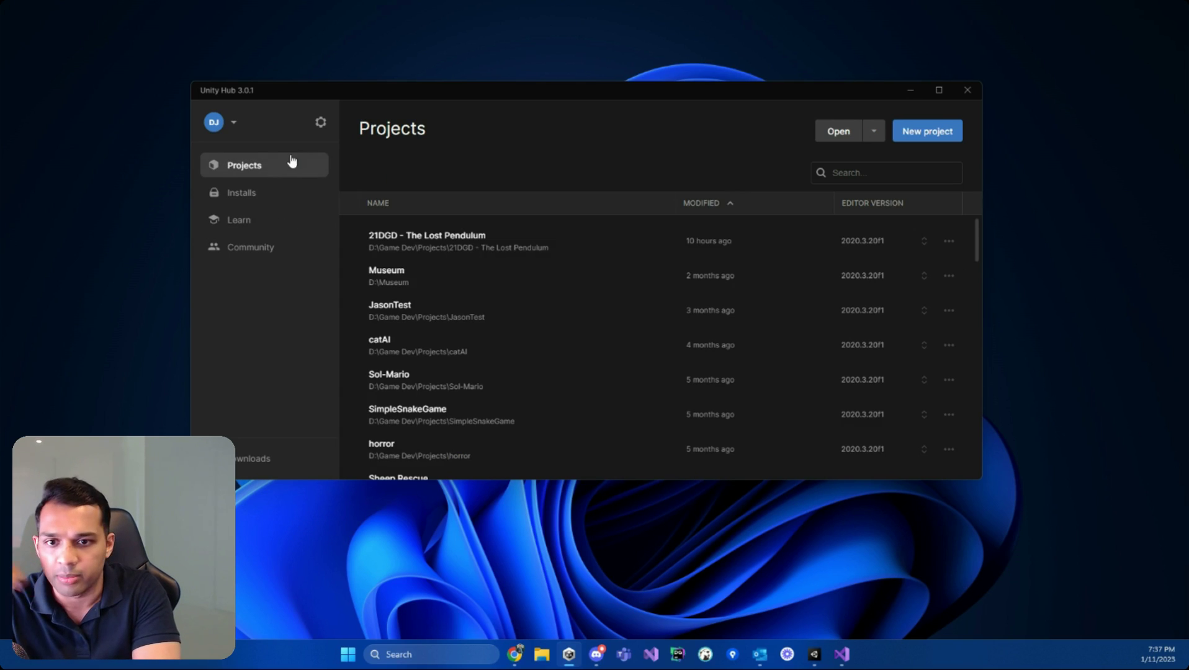
{"action": "left_click", "coordinate": [946, 131]}
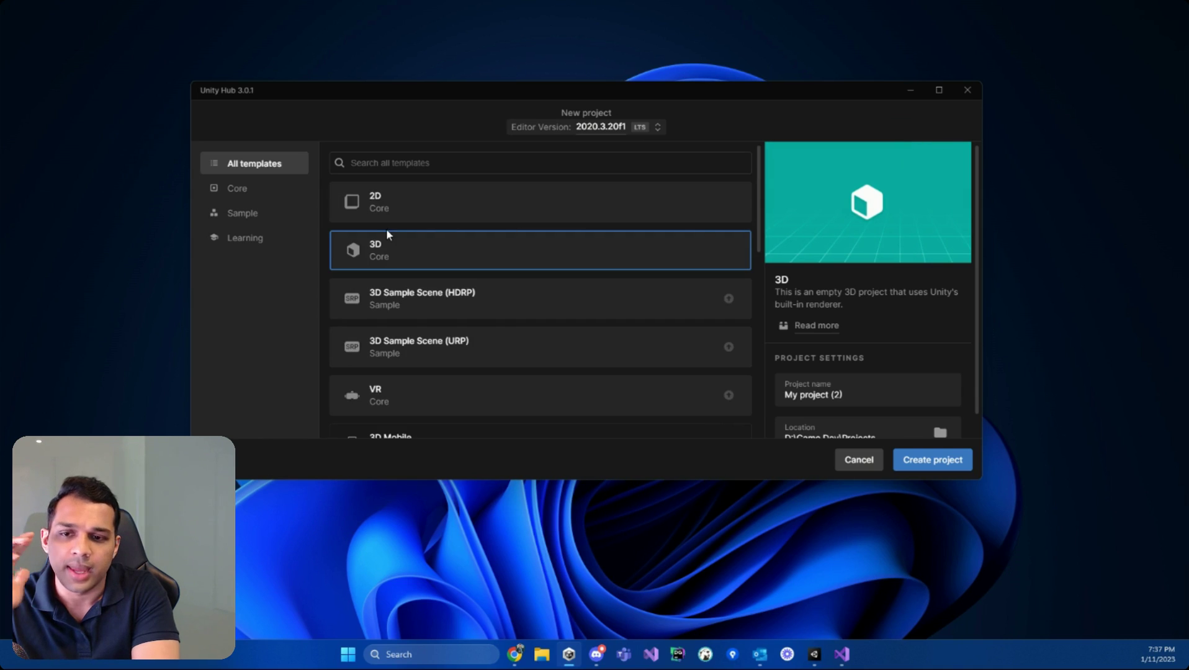
{"action": "left_click", "coordinate": [638, 133]}
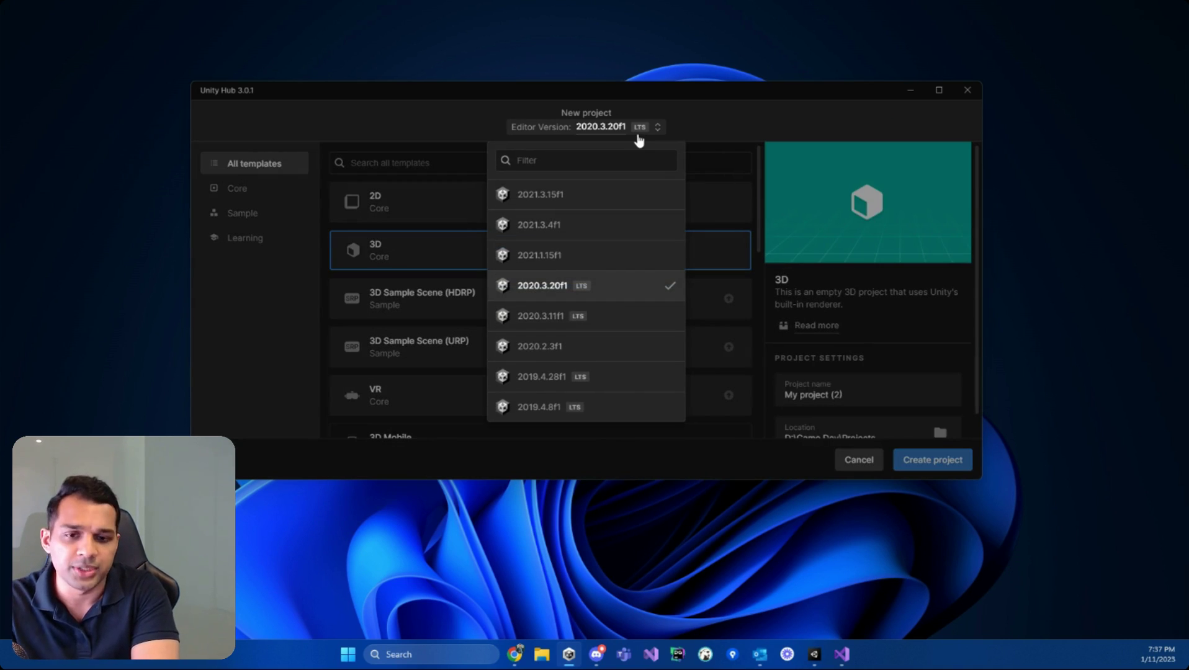
{"action": "left_click", "coordinate": [602, 286]}
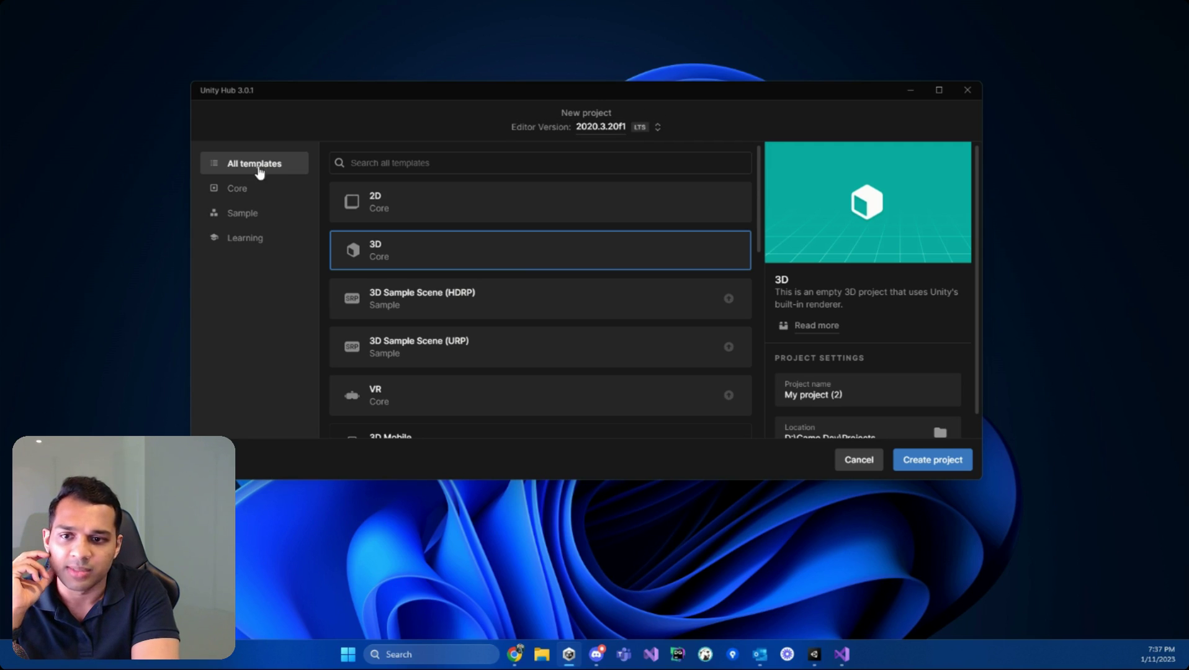
{"action": "scroll", "coordinate": [379, 233], "scroll_direction": "down", "scroll_amount": 4}
{"action": "scroll", "coordinate": [373, 242], "scroll_direction": "up", "scroll_amount": 4}
{"action": "left_click", "coordinate": [264, 195]}
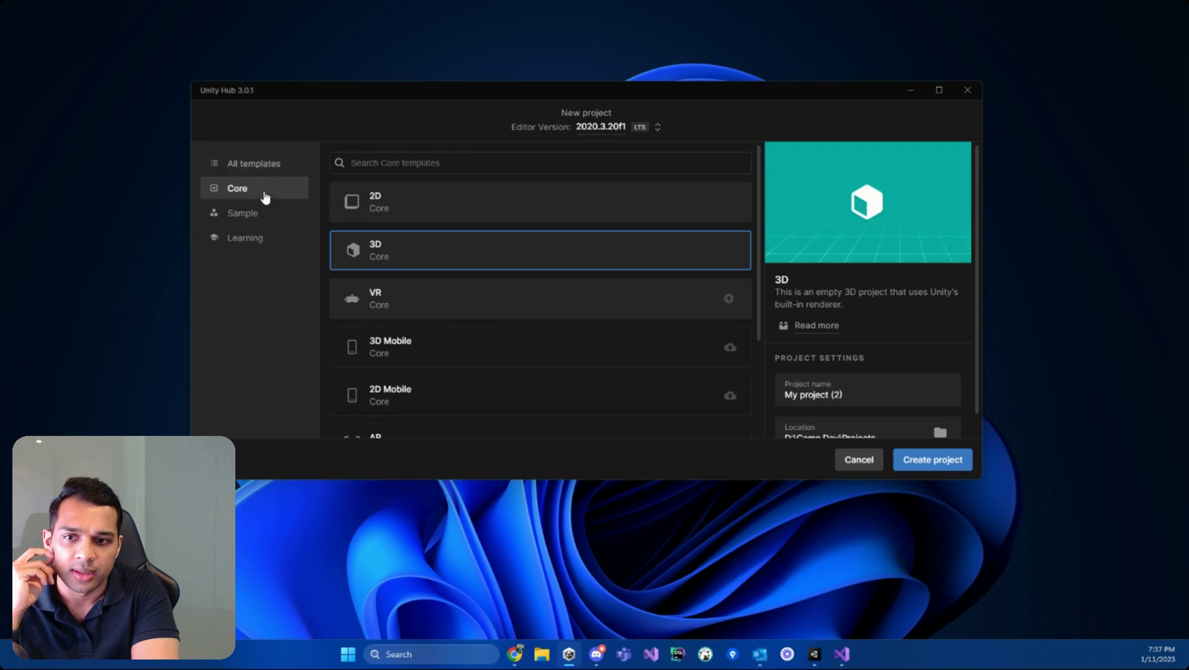
{"action": "left_click", "coordinate": [261, 214]}
{"action": "left_click", "coordinate": [258, 238]}
{"action": "left_click", "coordinate": [266, 163]}
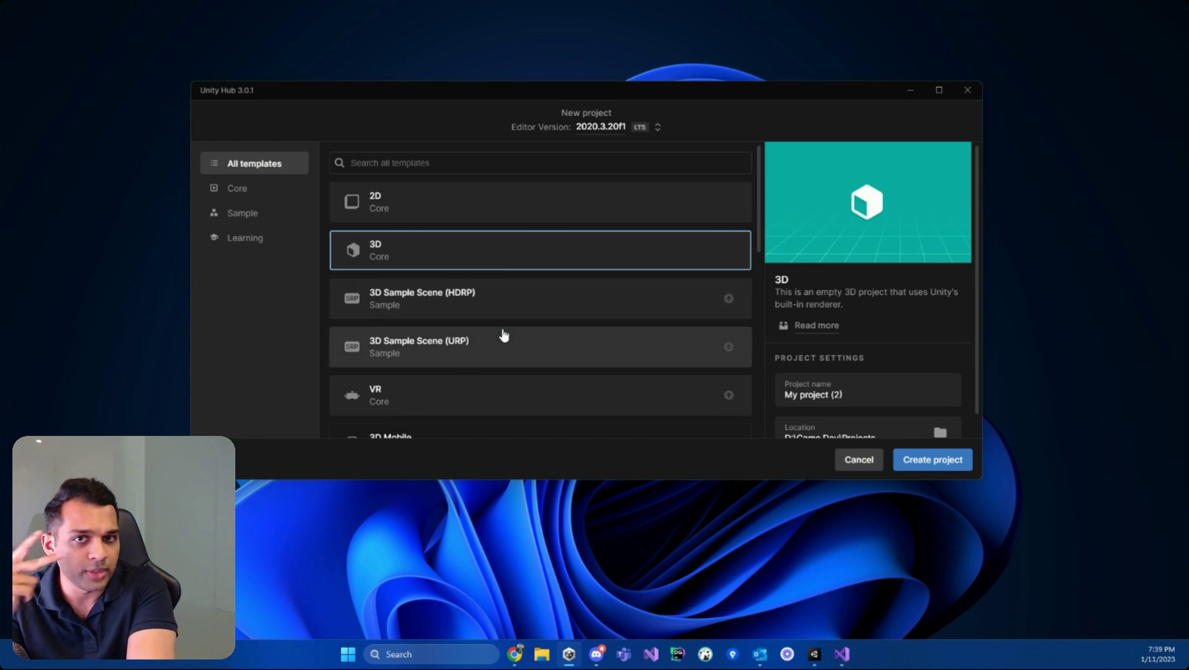
- Name the new project TheLostPendulum and create it
{"action": "scroll", "coordinate": [503, 338], "scroll_direction": "down", "scroll_amount": 1}
{"action": "left_click", "coordinate": [838, 391]}
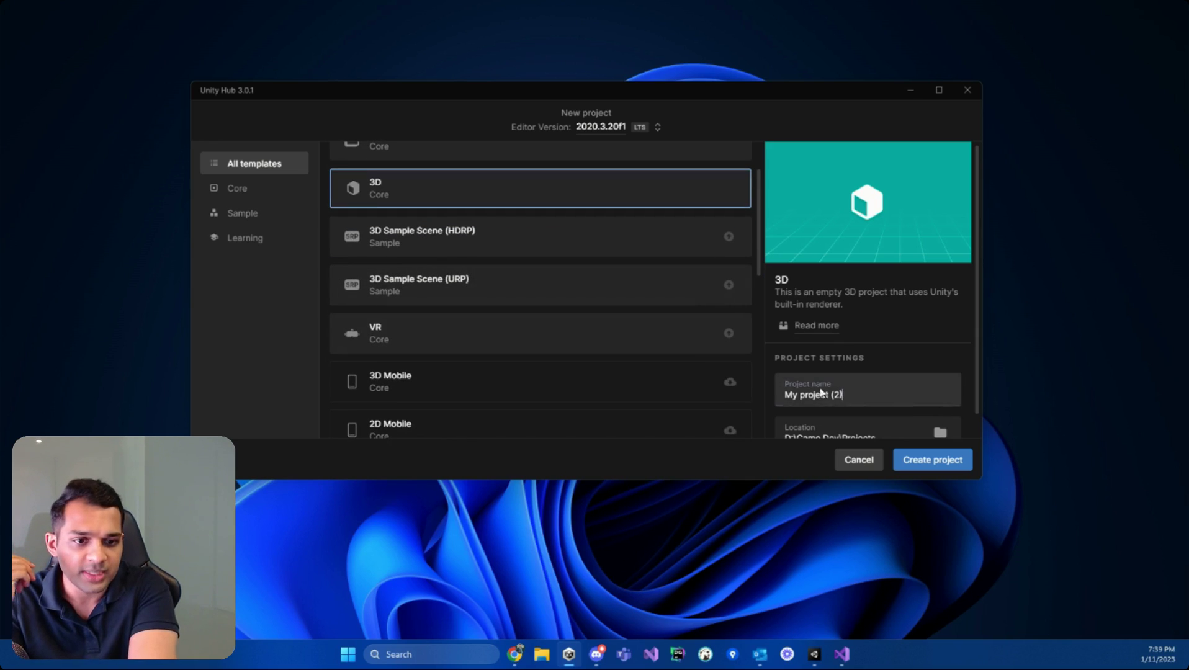
{"action": "scroll", "coordinate": [831, 350], "scroll_direction": "down", "scroll_amount": 1}
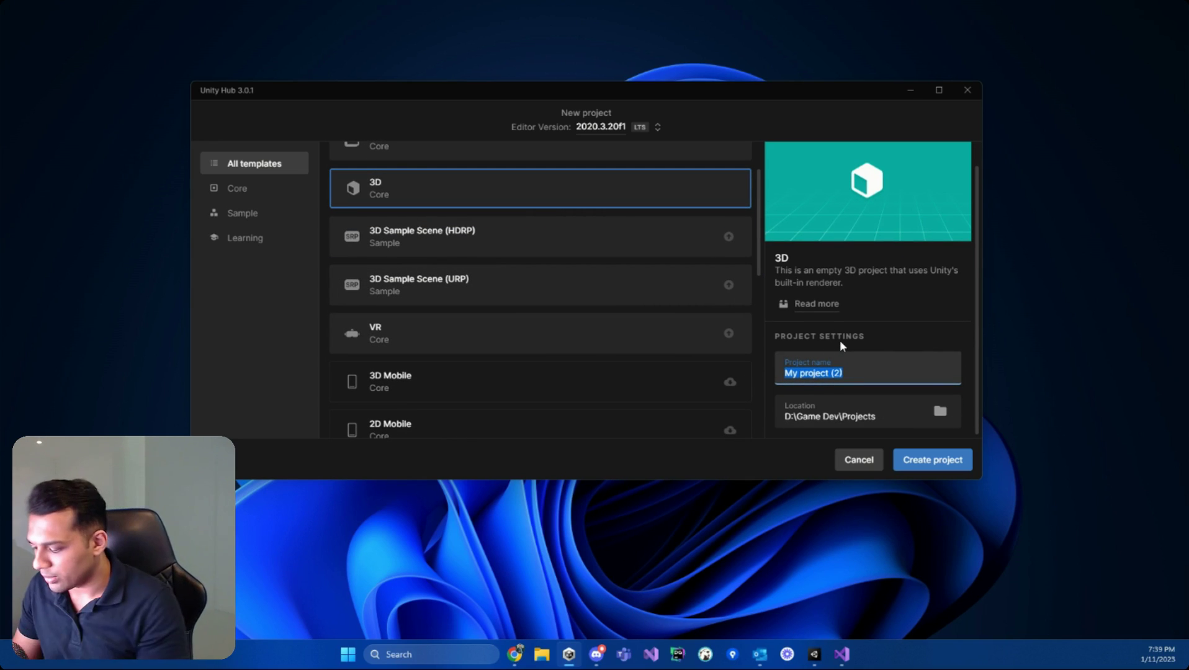
{"action": "type", "text": "TheLostPendulum"}
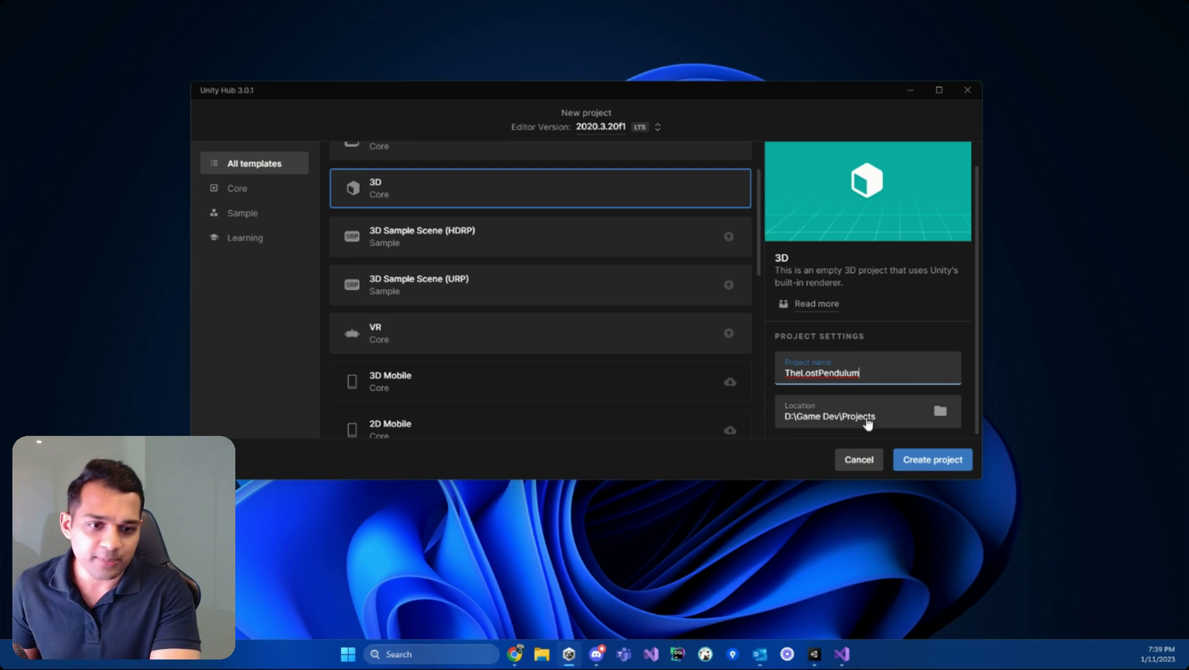
{"action": "left_click", "coordinate": [936, 459]}
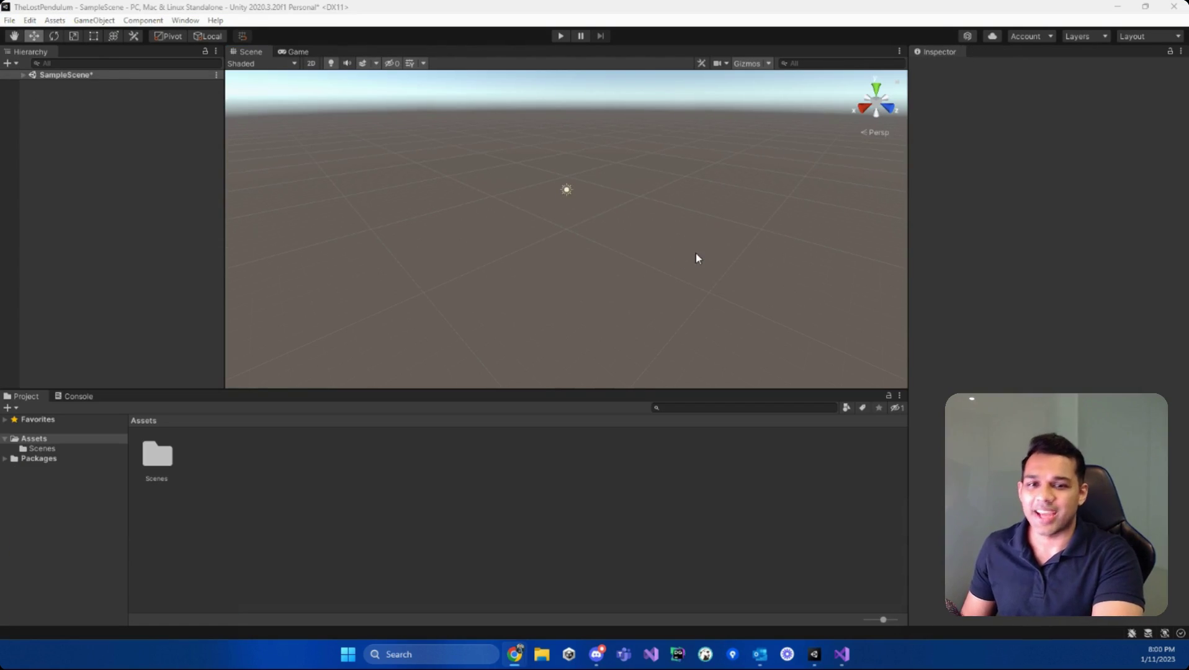
- Orbit the Scene view to look around the empty SampleScene grid
{"action": "right_click_drag", "start_coordinate": [662, 255], "coordinate": [688, 178]}
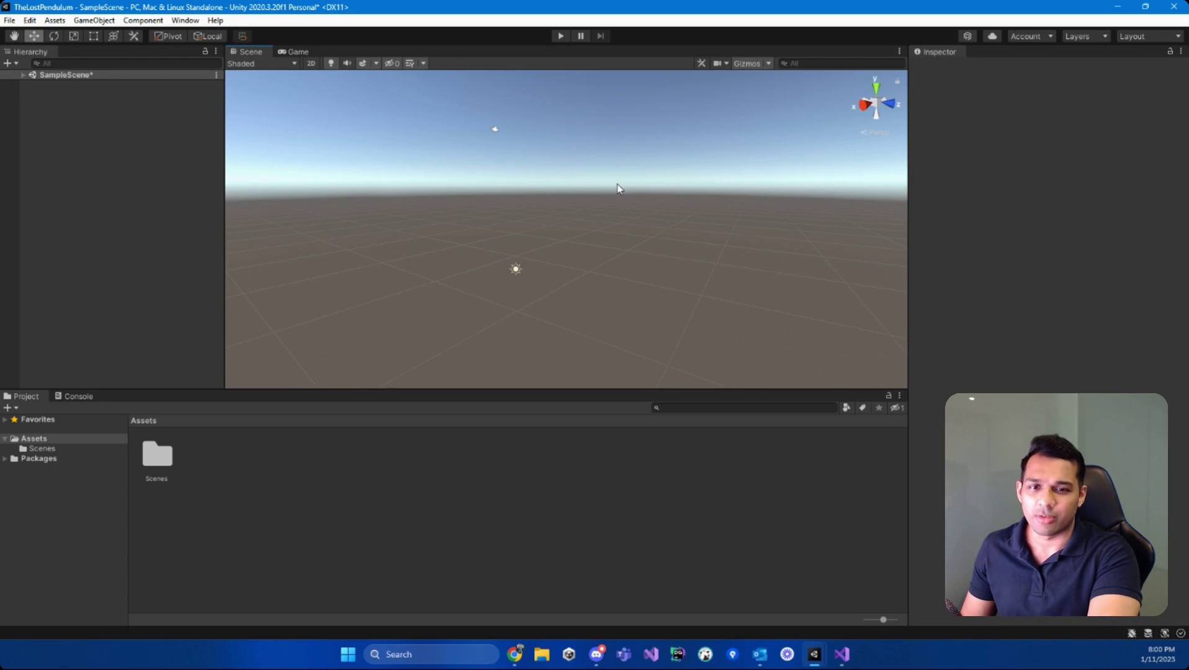
{"action": "mouse_move", "coordinate": [610, 196]}
{"action": "right_mouse_down"}
{"action": "mouse_move", "coordinate": [412, 143]}
{"action": "mouse_move", "coordinate": [559, 205]}
{"action": "mouse_move", "coordinate": [690, 224]}
{"action": "mouse_move", "coordinate": [594, 184]}
{"action": "right_mouse_up"}
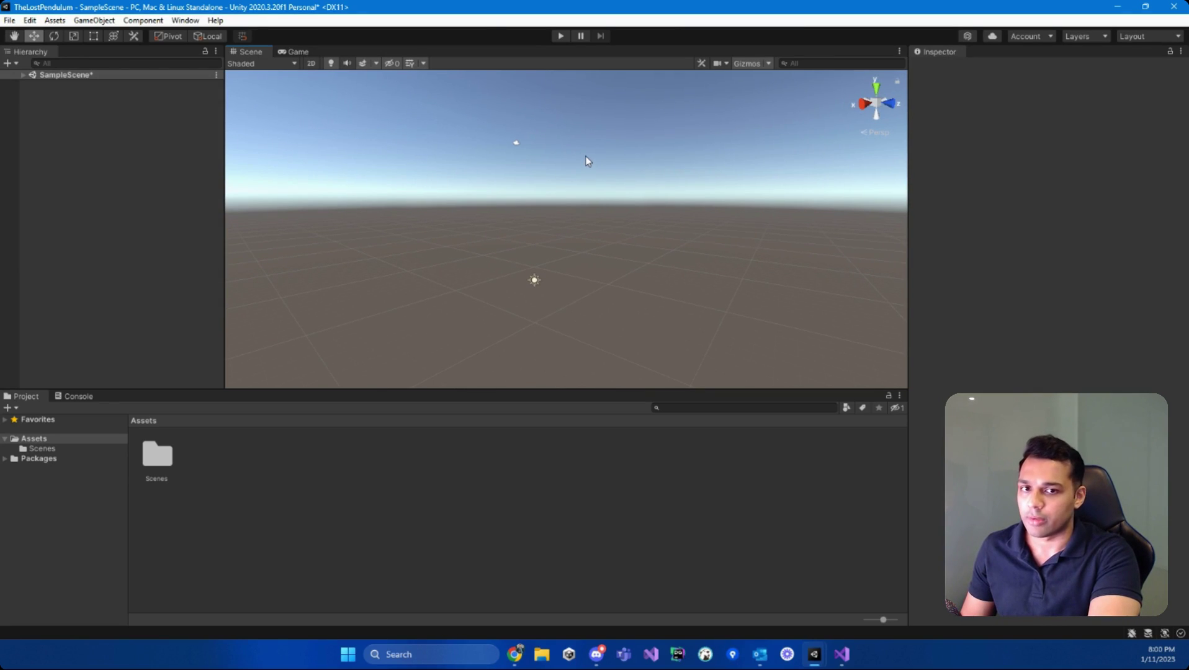
{"action": "right_click_drag", "start_coordinate": [586, 157], "coordinate": [587, 157]}
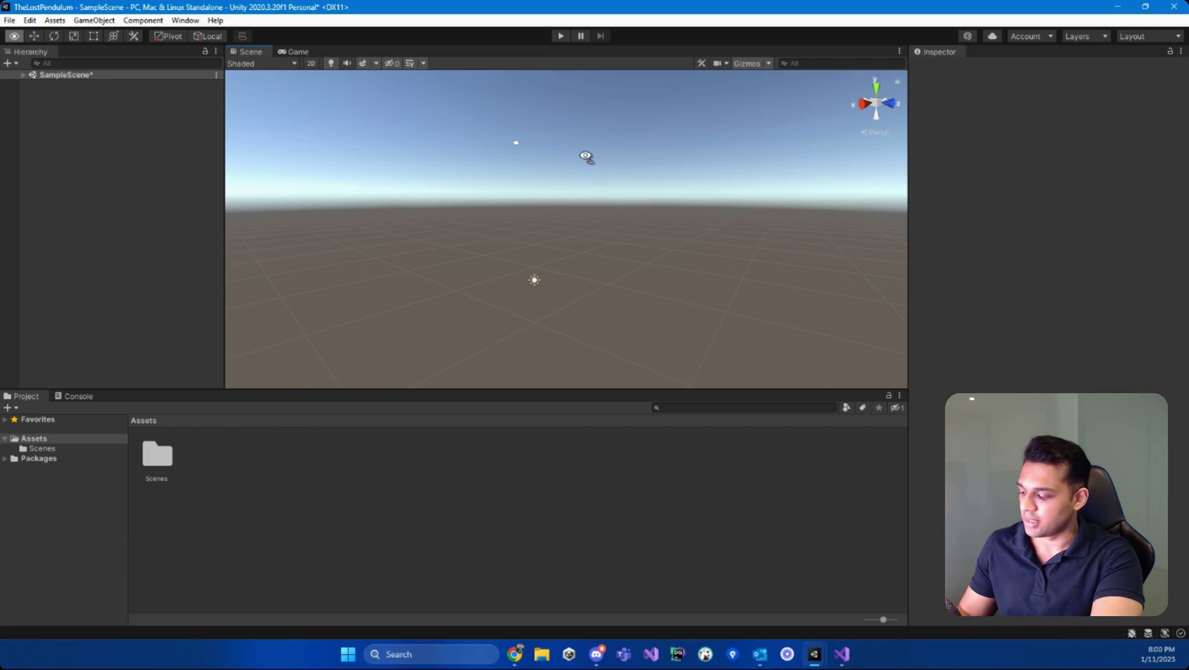
{"action": "right_click_drag", "start_coordinate": [586, 157], "coordinate": [676, 223]}
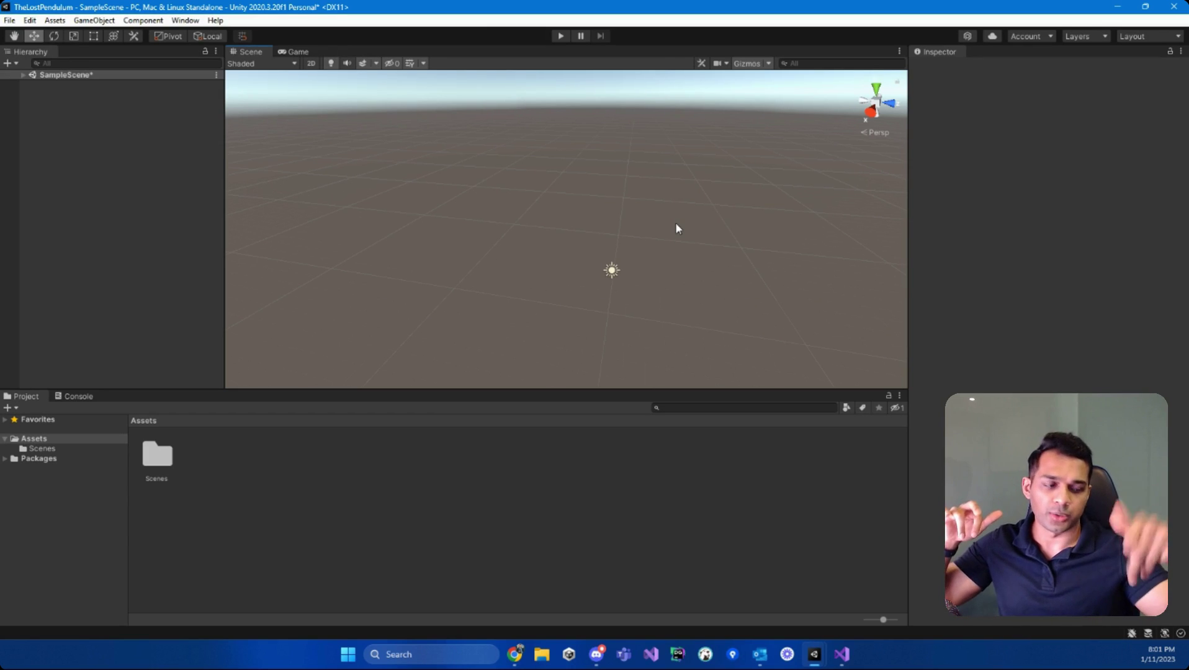
{"action": "right_click_drag", "start_coordinate": [676, 229], "coordinate": [654, 205]}
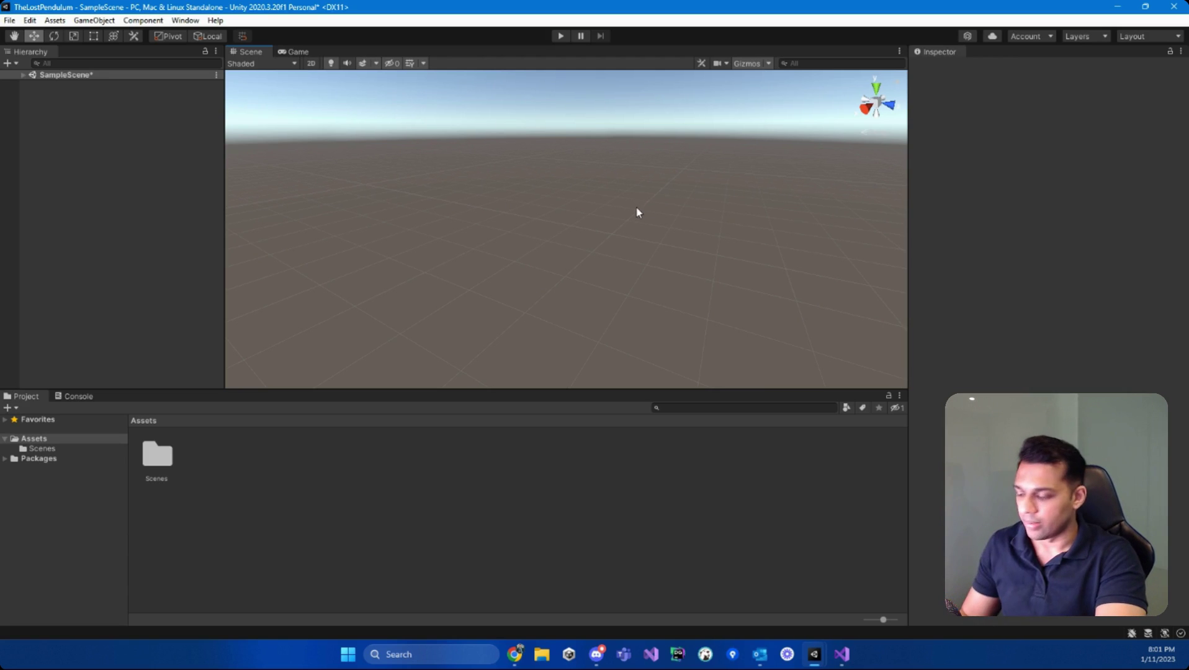
{"action": "right_click_drag", "start_coordinate": [634, 215], "coordinate": [519, 216]}
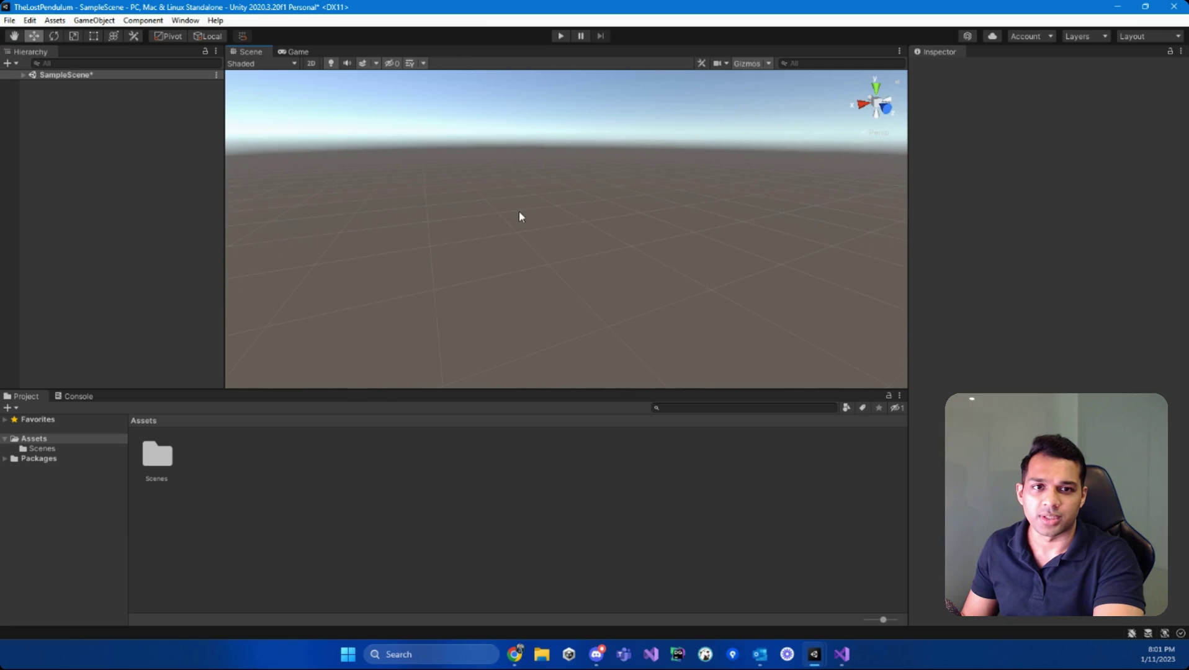
- Set the Scene camera speed to 1.1 and look around at the new speed
{"action": "left_click", "coordinate": [719, 63]}
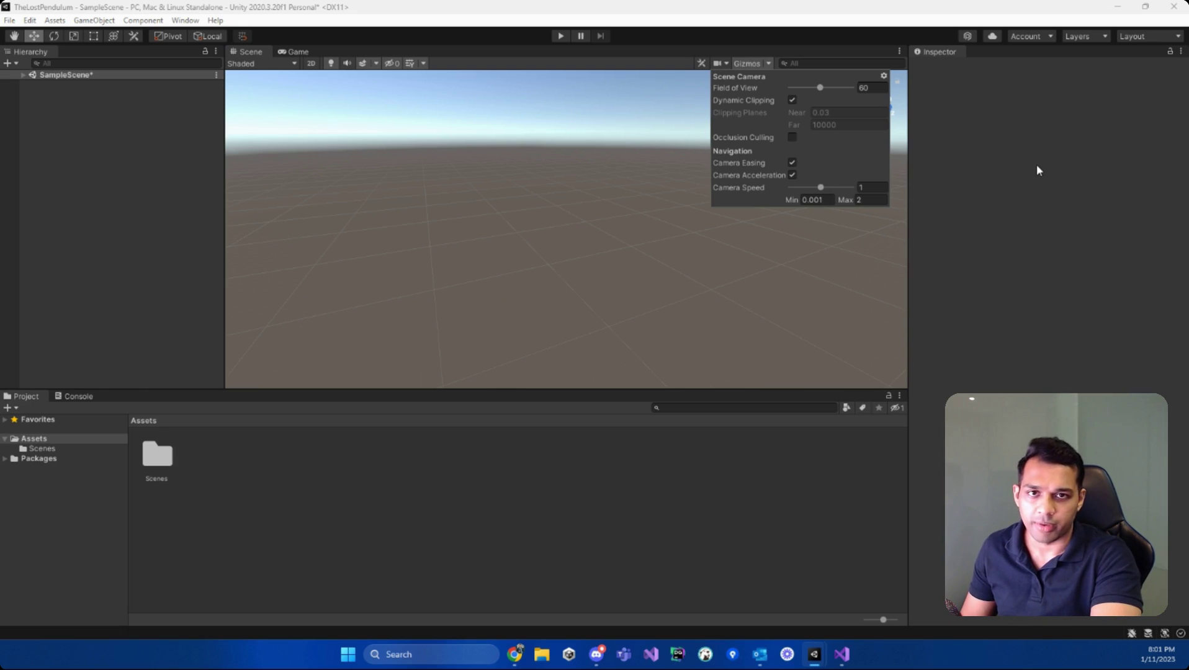
{"action": "left_click", "coordinate": [872, 190]}
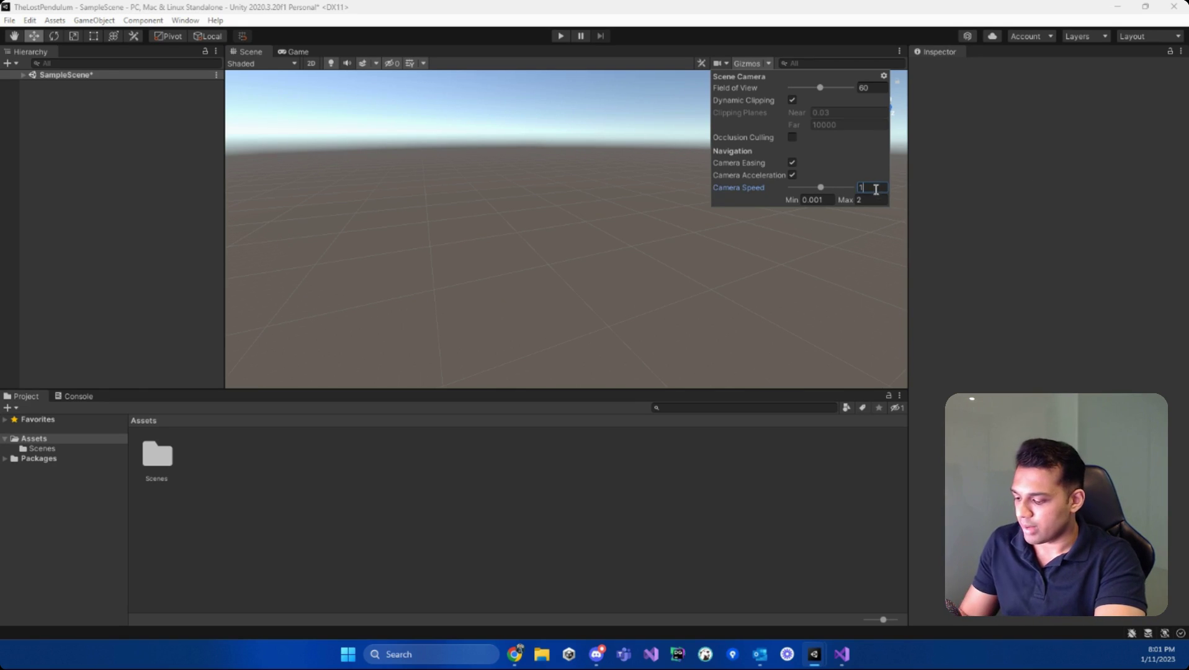
{"action": "type", "text": ".1"}
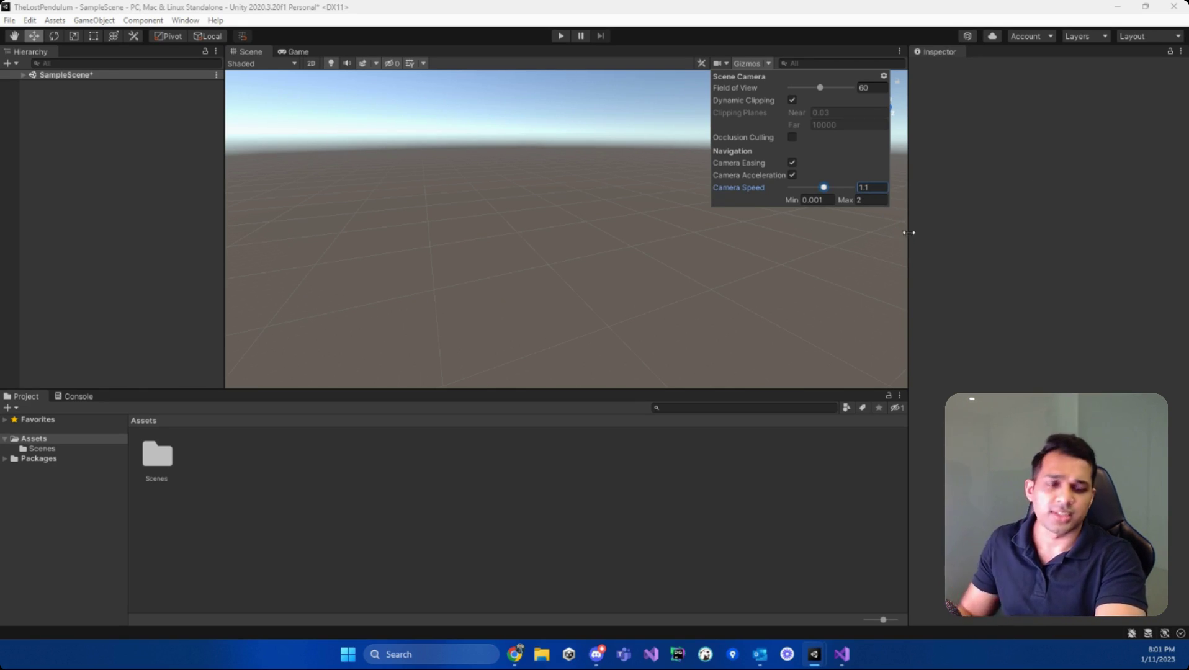
{"action": "right_click_drag", "start_coordinate": [720, 246], "coordinate": [787, 259]}
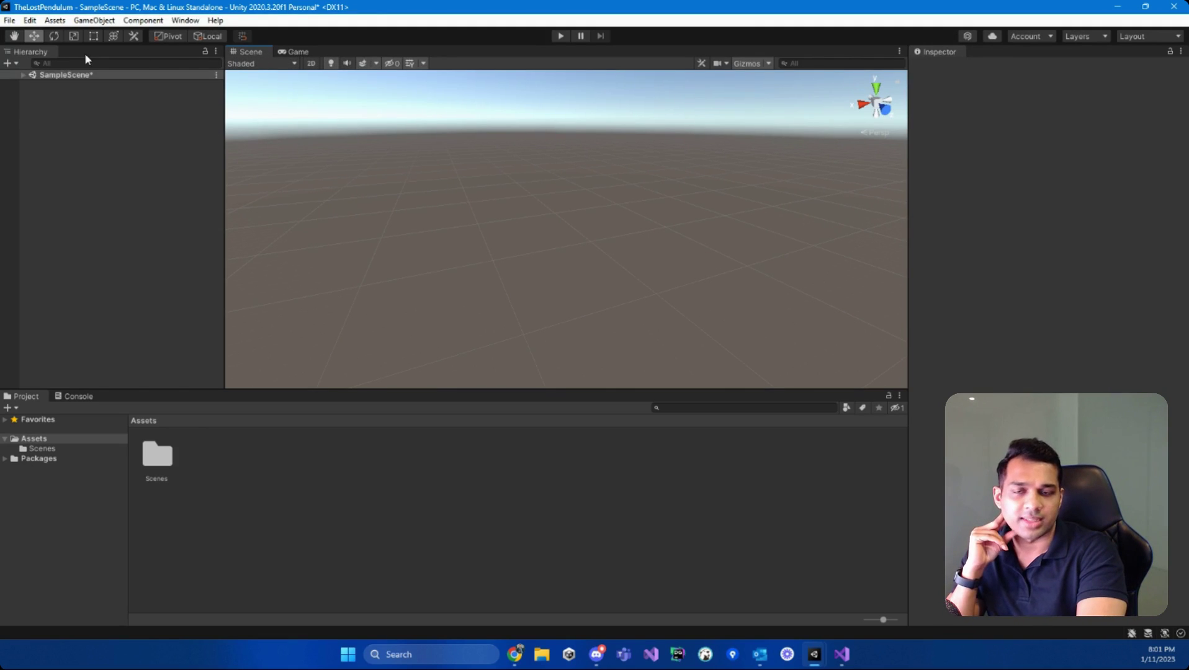
- Expand SampleScene in the Hierarchy to list Main Camera and Directional Light
{"action": "left_click", "coordinate": [23, 75]}
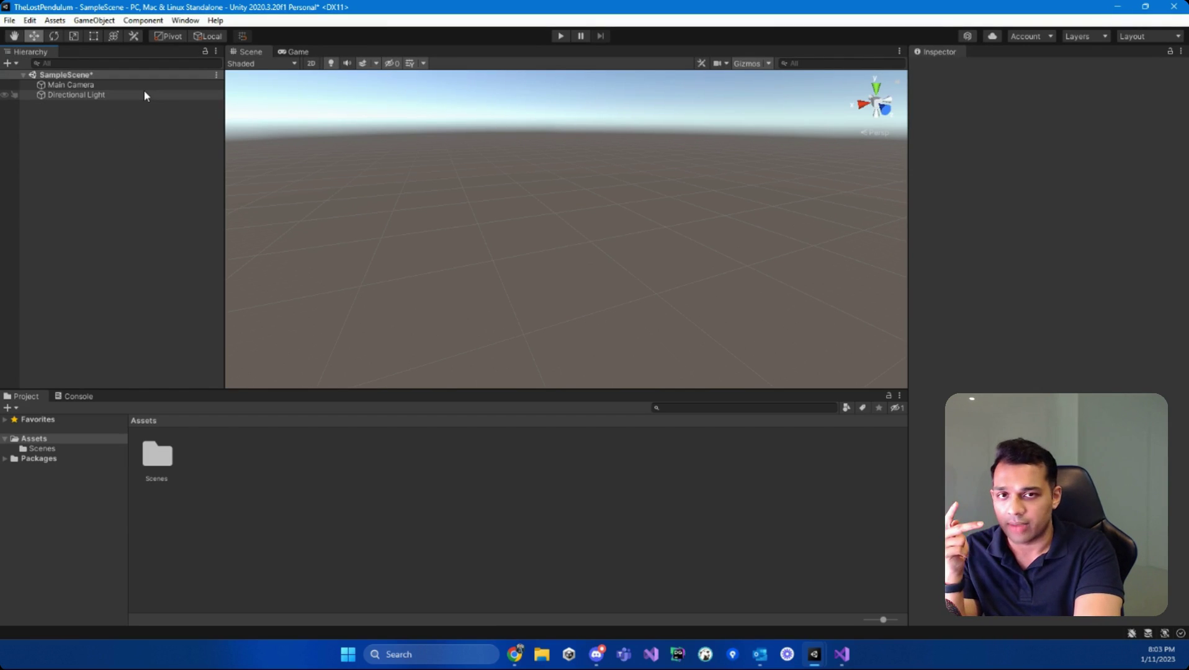
- Select Main Camera and orbit the Scene view to see its frustum
{"action": "left_click", "coordinate": [115, 85]}
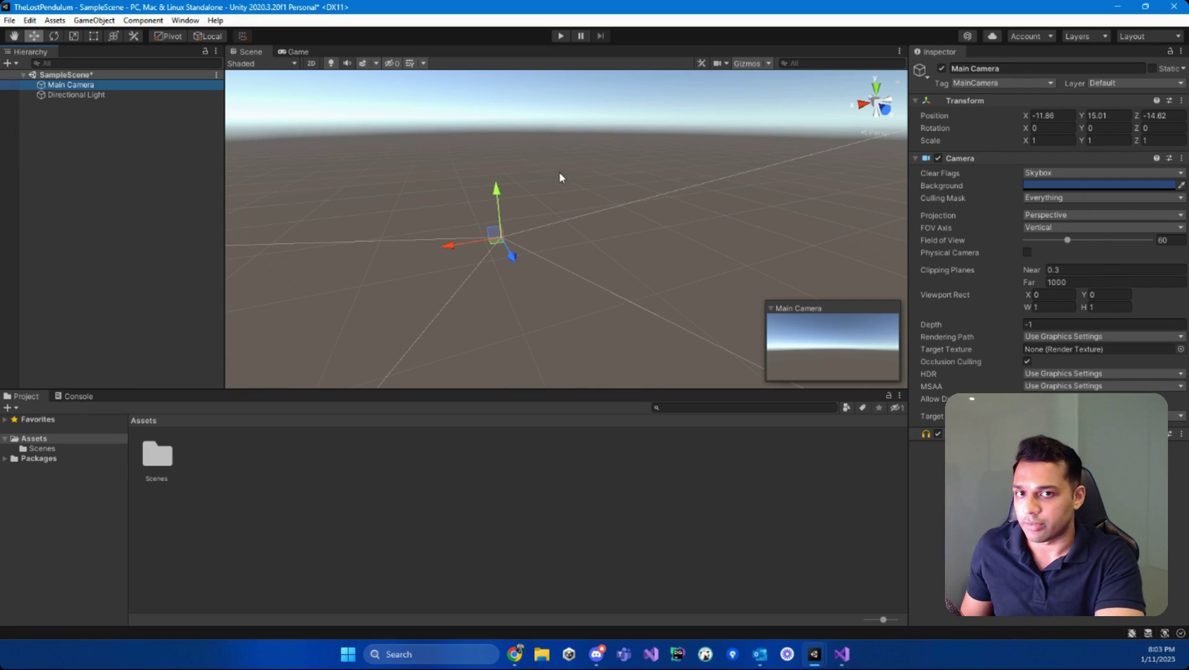
{"action": "right_click_drag", "start_coordinate": [568, 164], "coordinate": [1078, 121]}
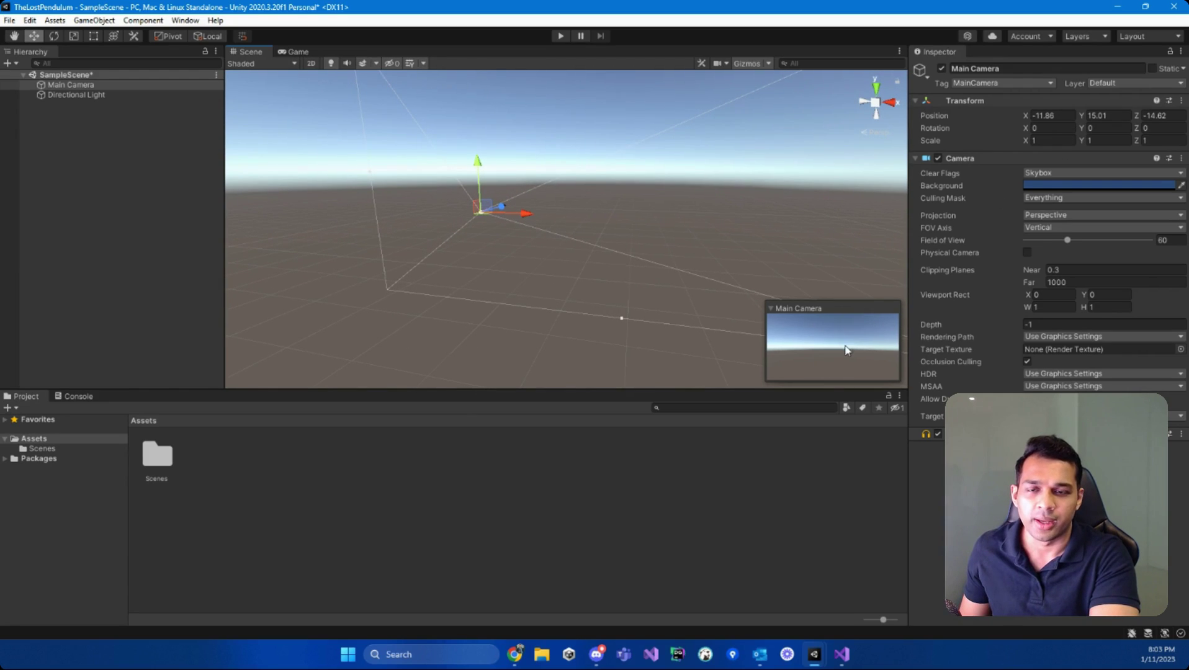
{"action": "left_click", "coordinate": [295, 51]}
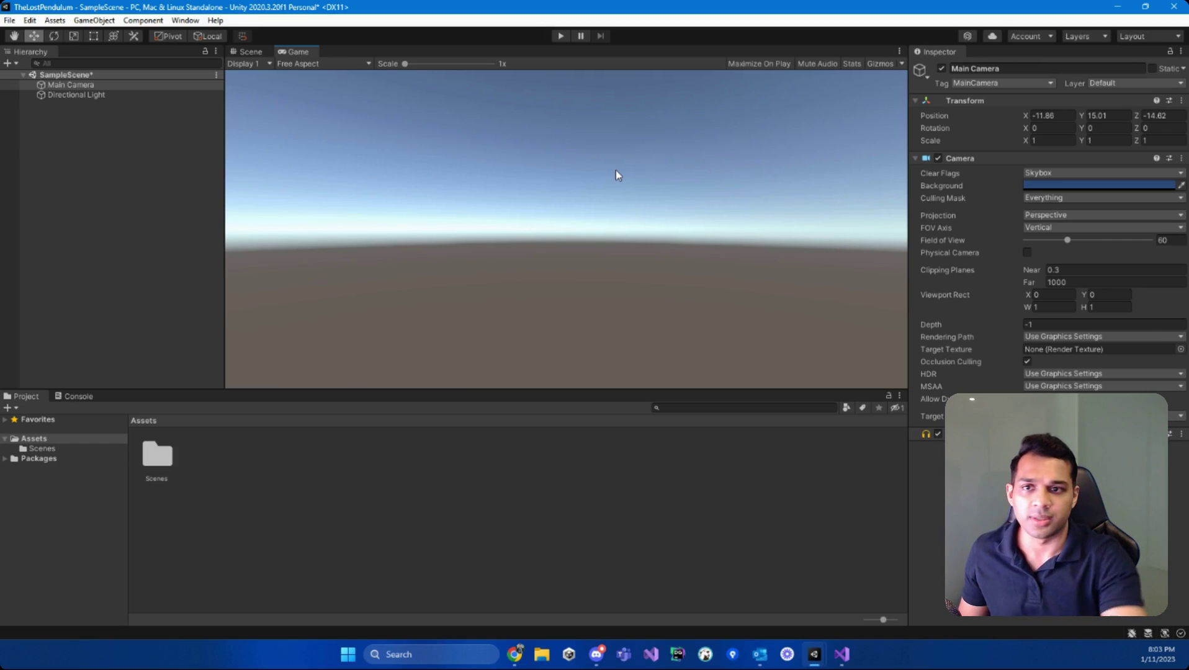
{"action": "left_click", "coordinate": [250, 53]}
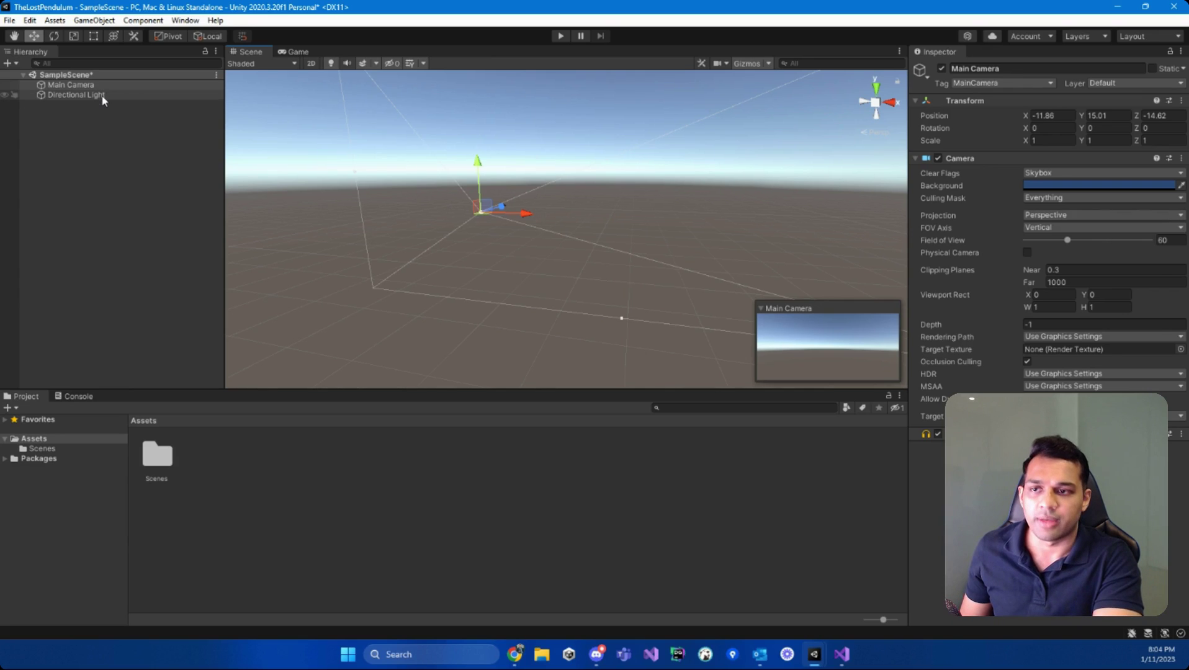
- Inspect the Directional Light's settings, then clear the selection
{"action": "left_click", "coordinate": [76, 95]}
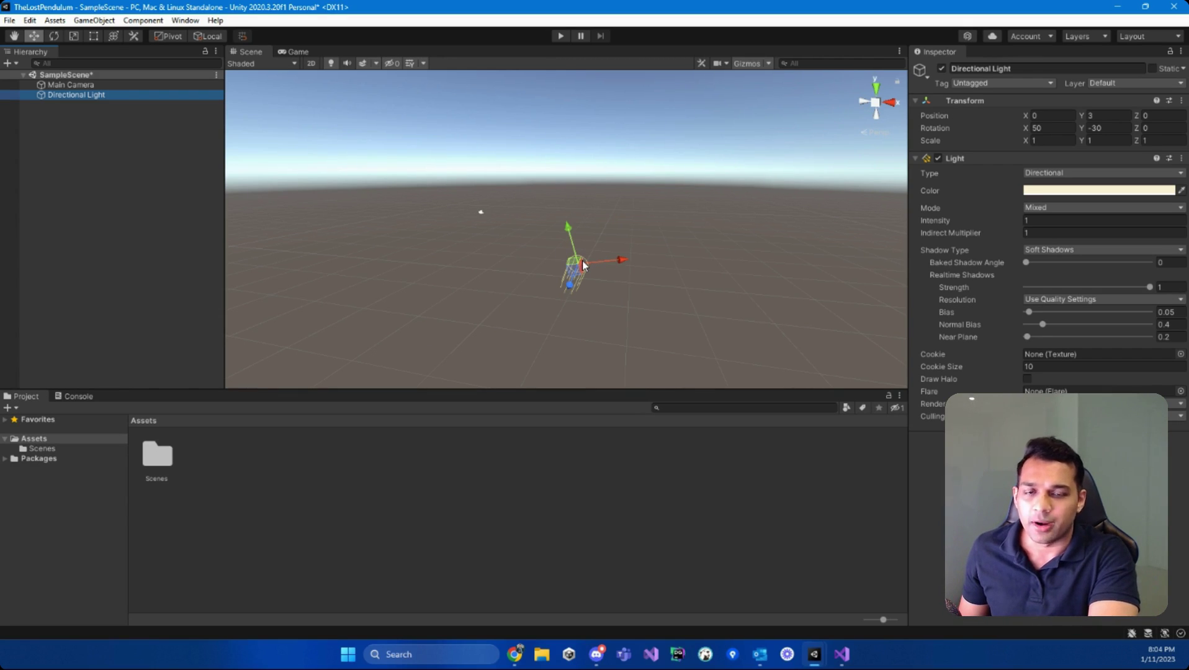
{"action": "left_click", "coordinate": [160, 181]}
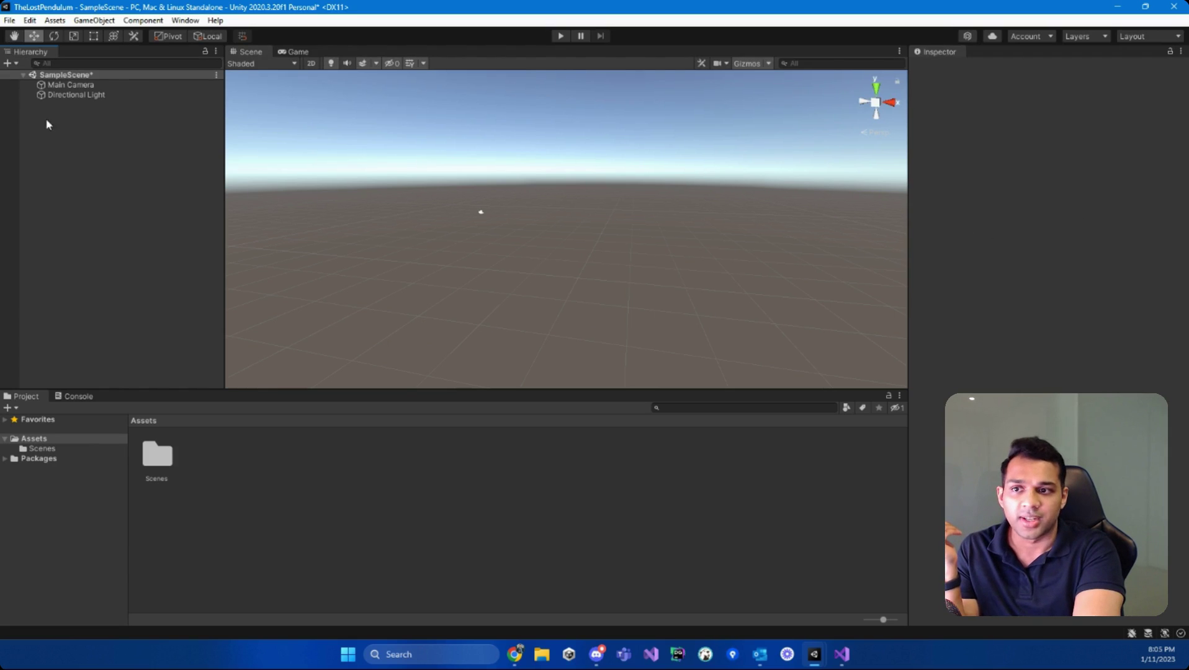
- Inspect Main Camera, then switch the Inspector to the Directional Light
{"action": "left_click", "coordinate": [67, 85]}
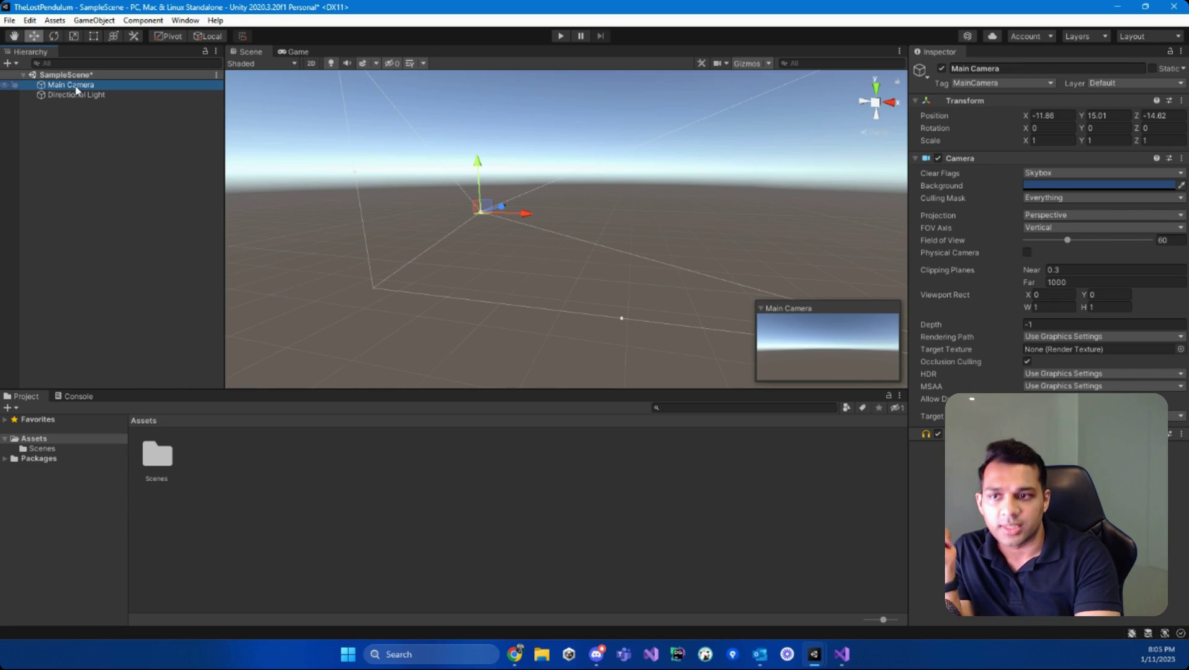
{"action": "left_click", "coordinate": [81, 95]}
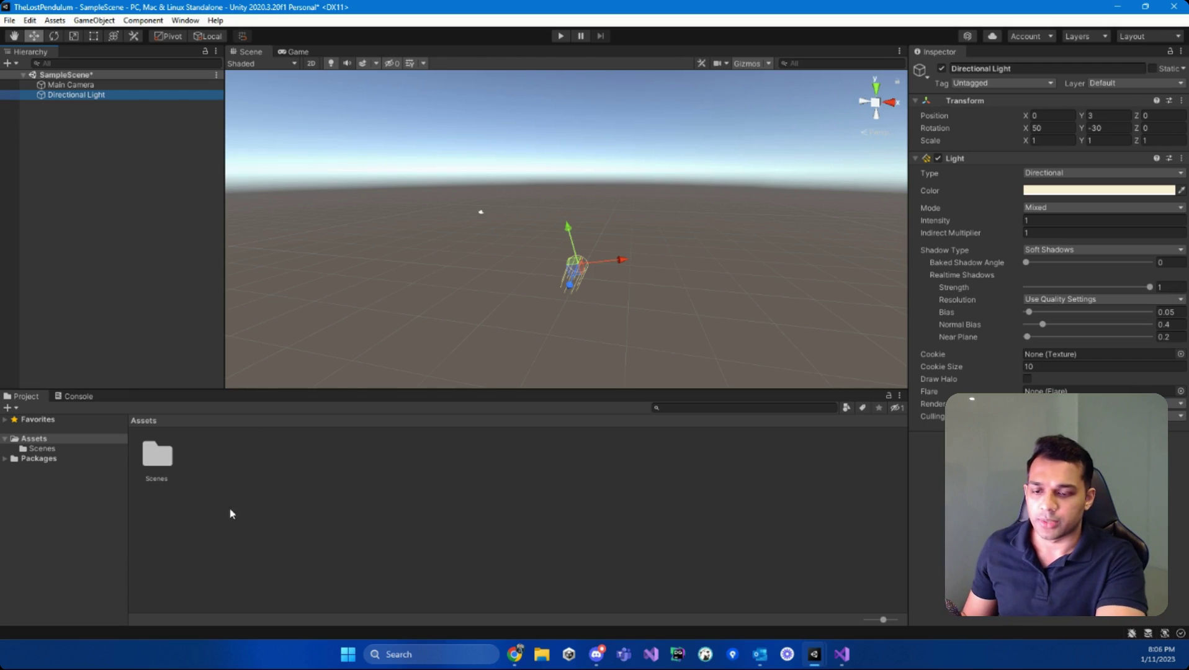
- Create a new folder in Assets and name it Scripts
{"action": "right_click", "coordinate": [279, 510]}
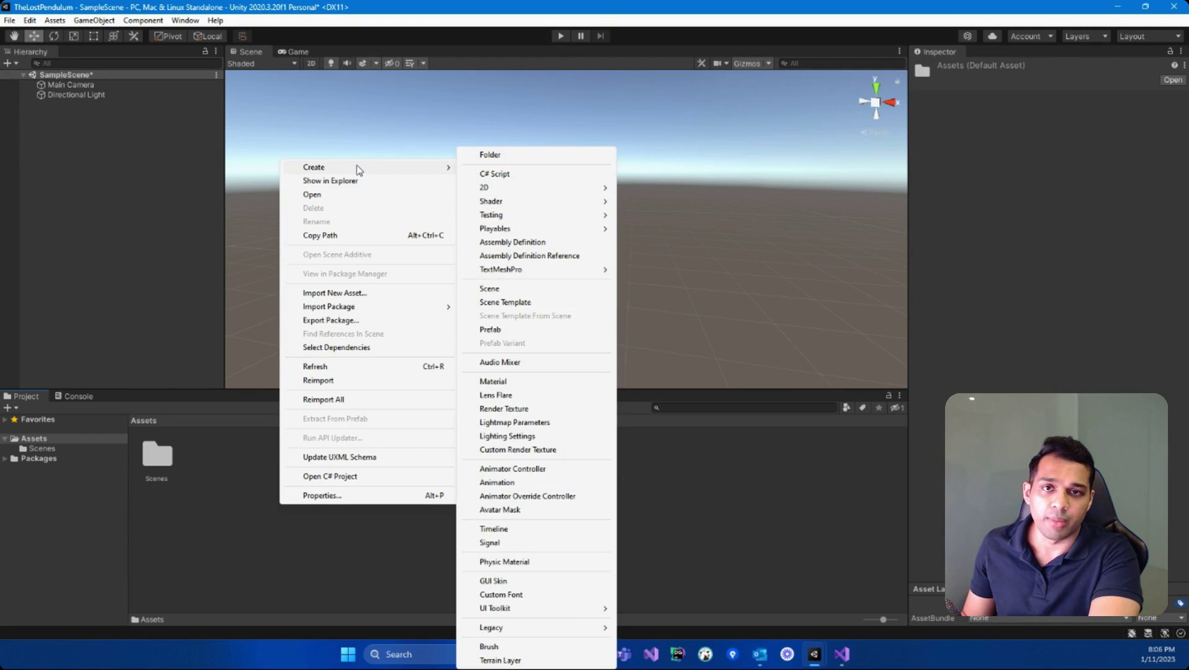
{"action": "left_click", "coordinate": [331, 533]}
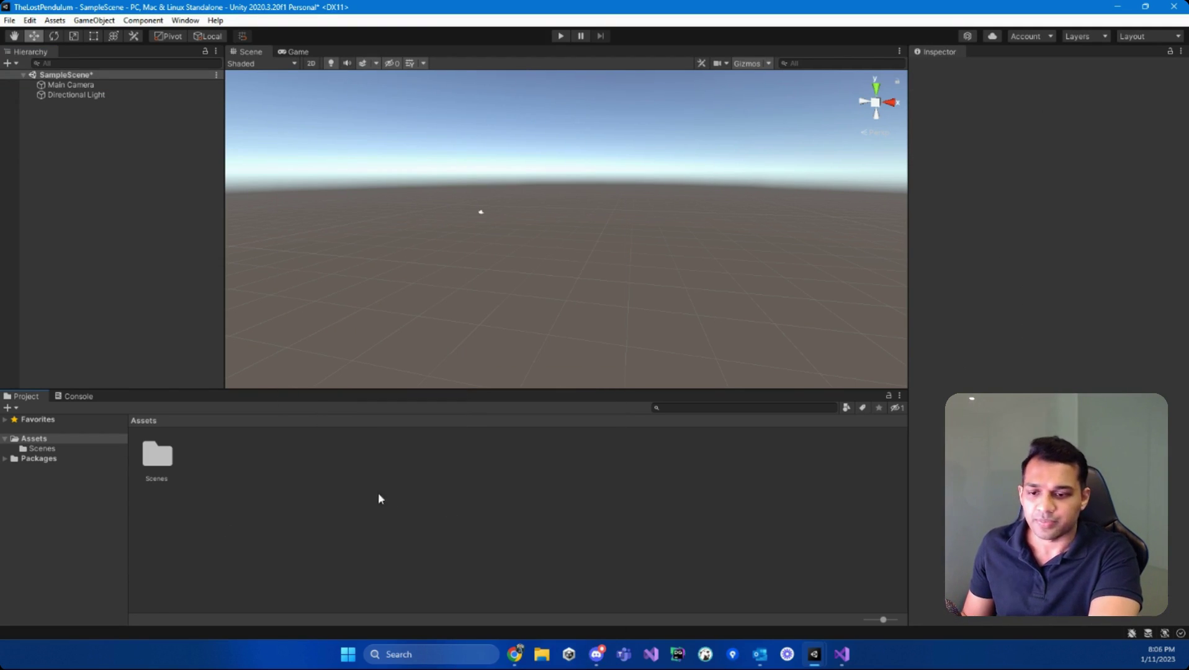
{"action": "right_click", "coordinate": [392, 528]}
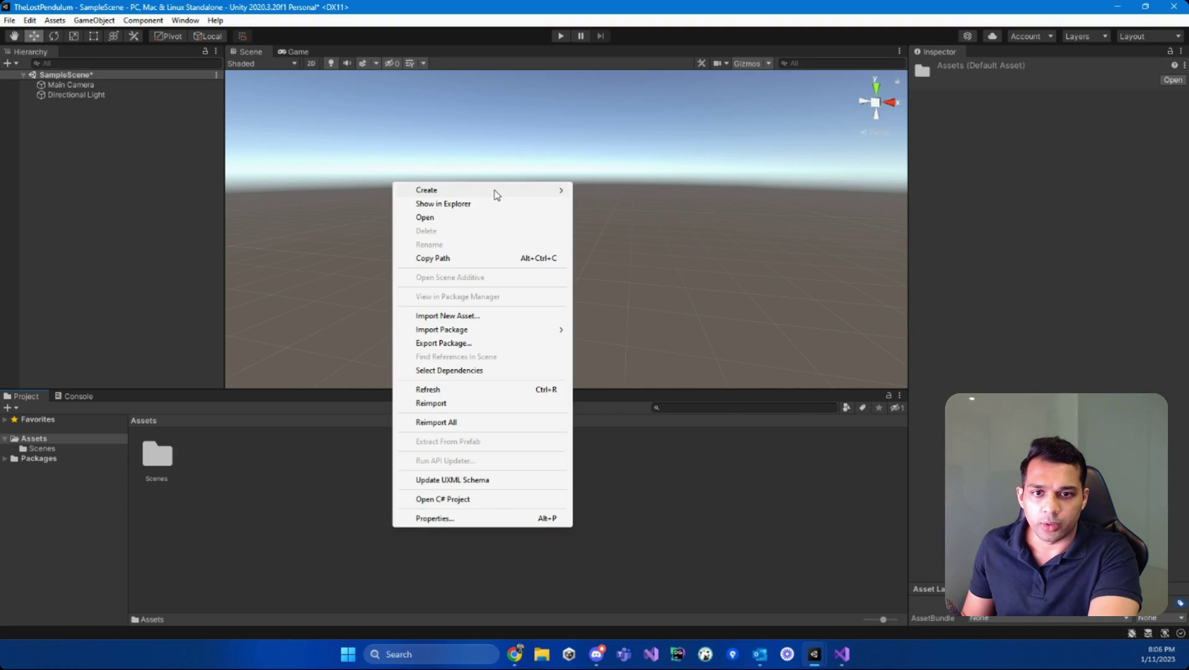
{"action": "mouse_move", "coordinate": [496, 194]}
{"action": "left_click", "coordinate": [611, 158]}
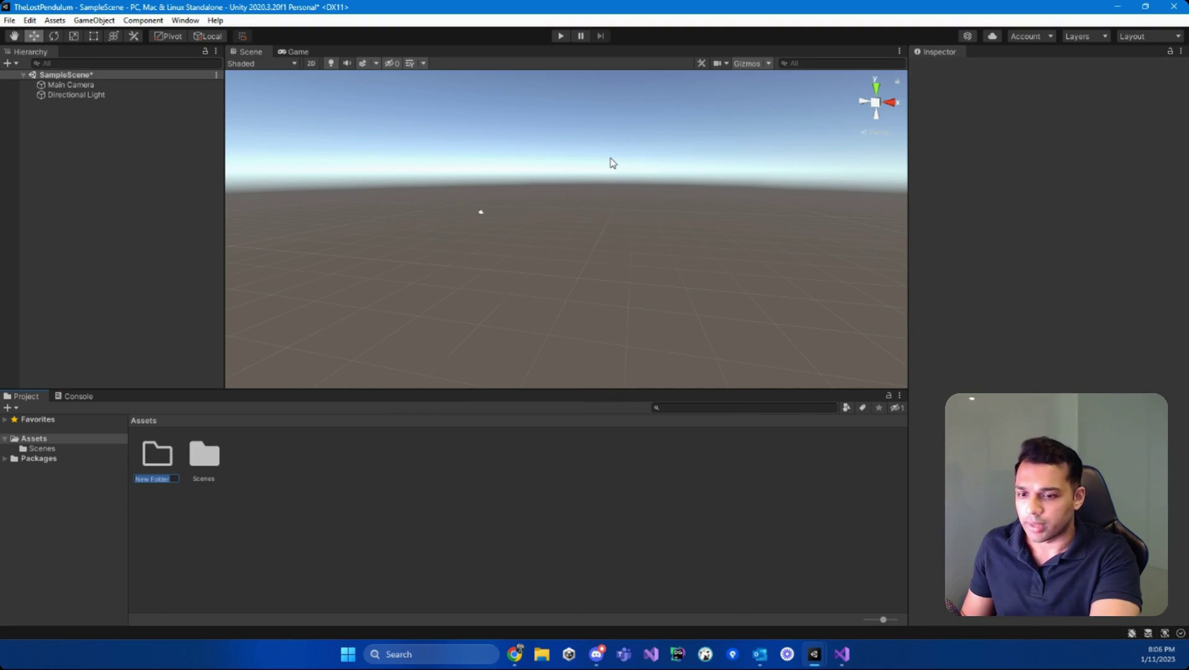
{"action": "key", "text": "BackSpace"}
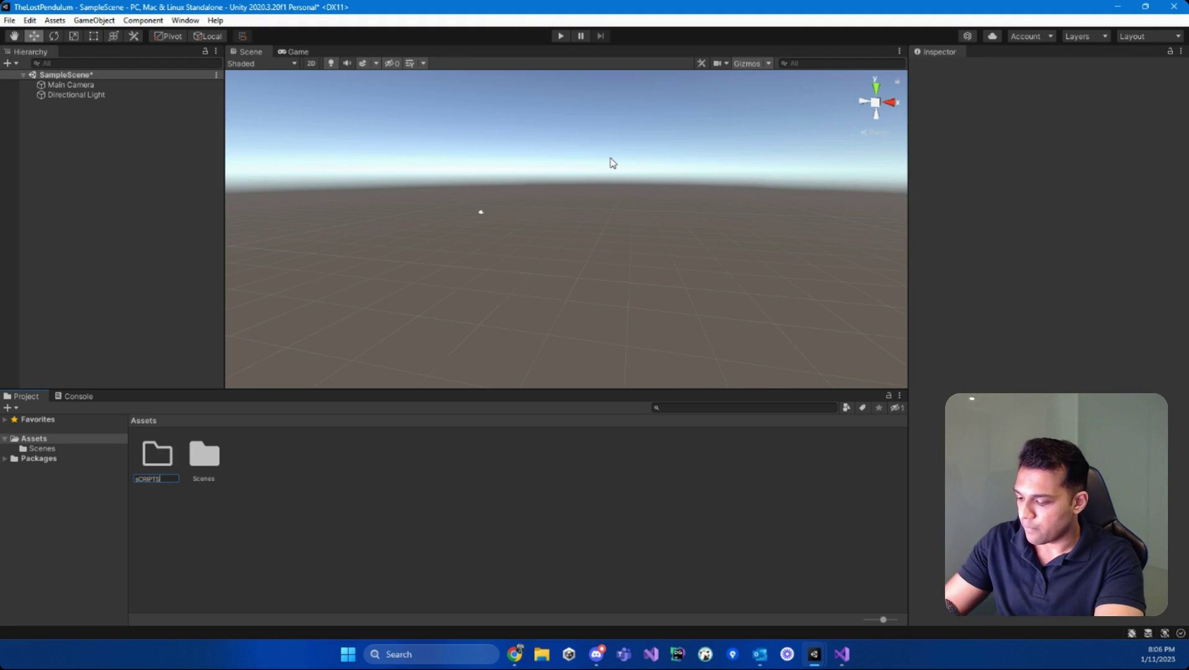
{"action": "key", "text": "Return"}
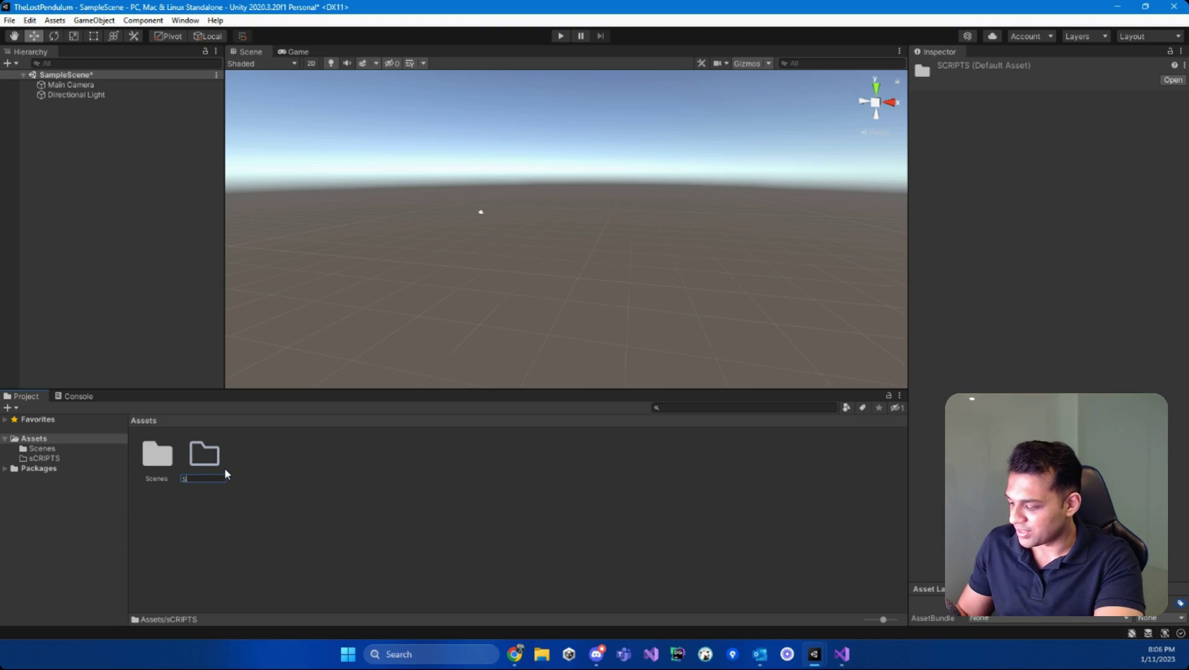
{"action": "type", "text": "Scripts"}
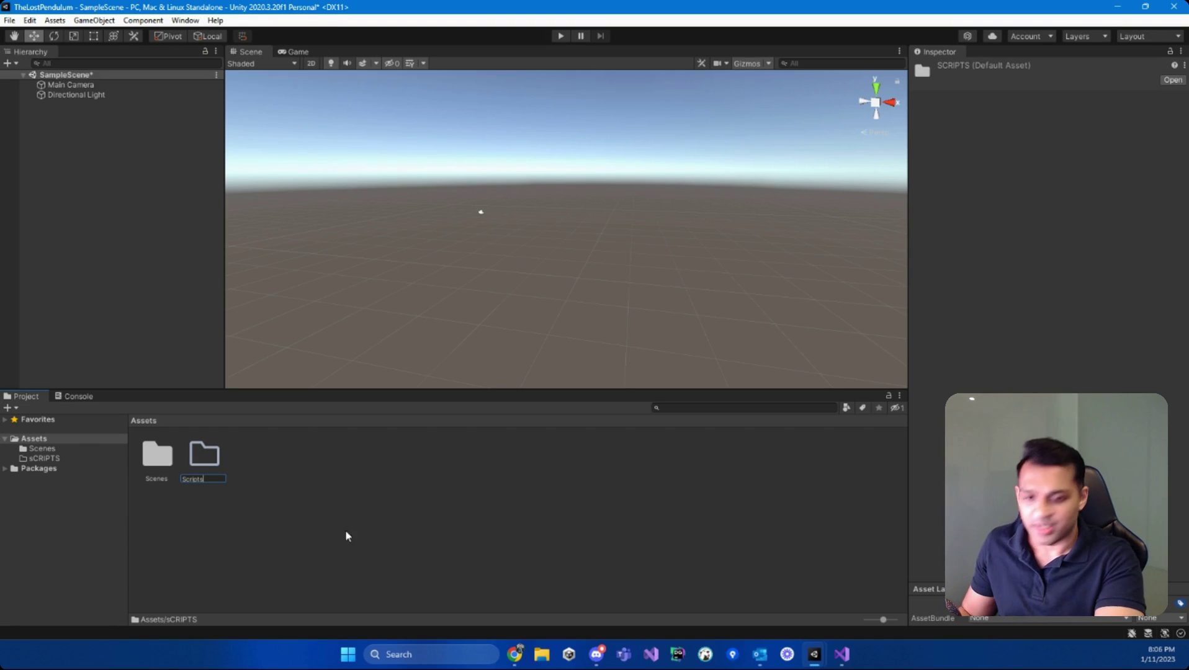
{"action": "left_click", "coordinate": [343, 540]}
- Add Models and Sounds folders to Assets
{"action": "right_click", "coordinate": [328, 509]}
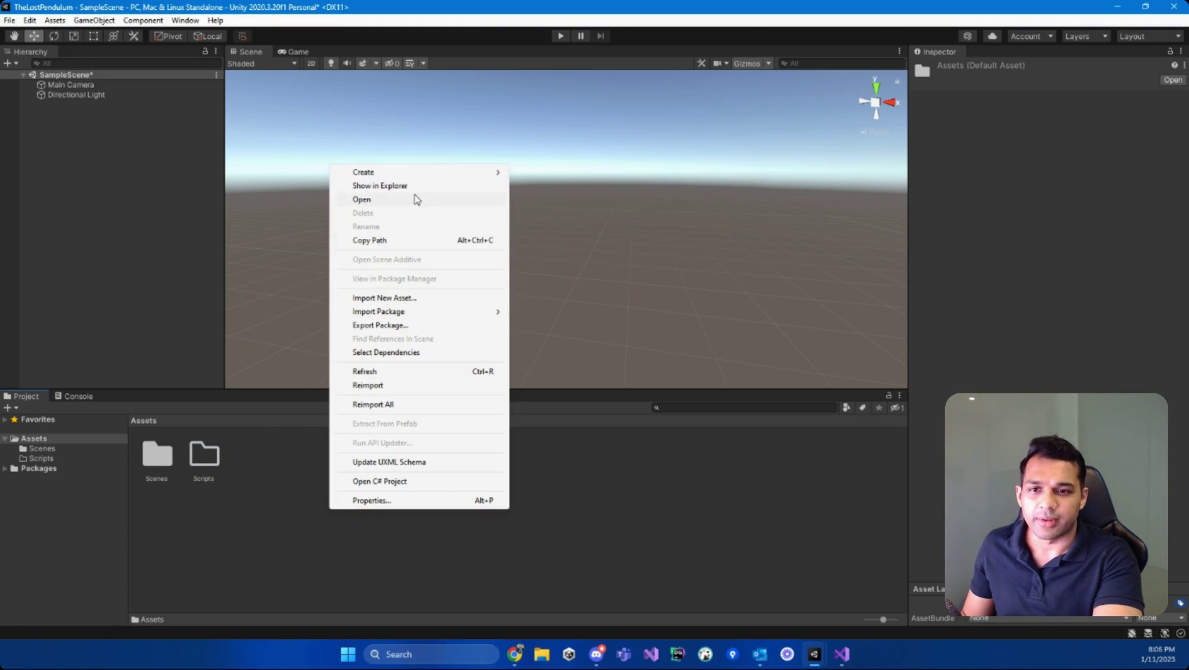
{"action": "mouse_move", "coordinate": [433, 178]}
{"action": "left_click", "coordinate": [539, 155]}
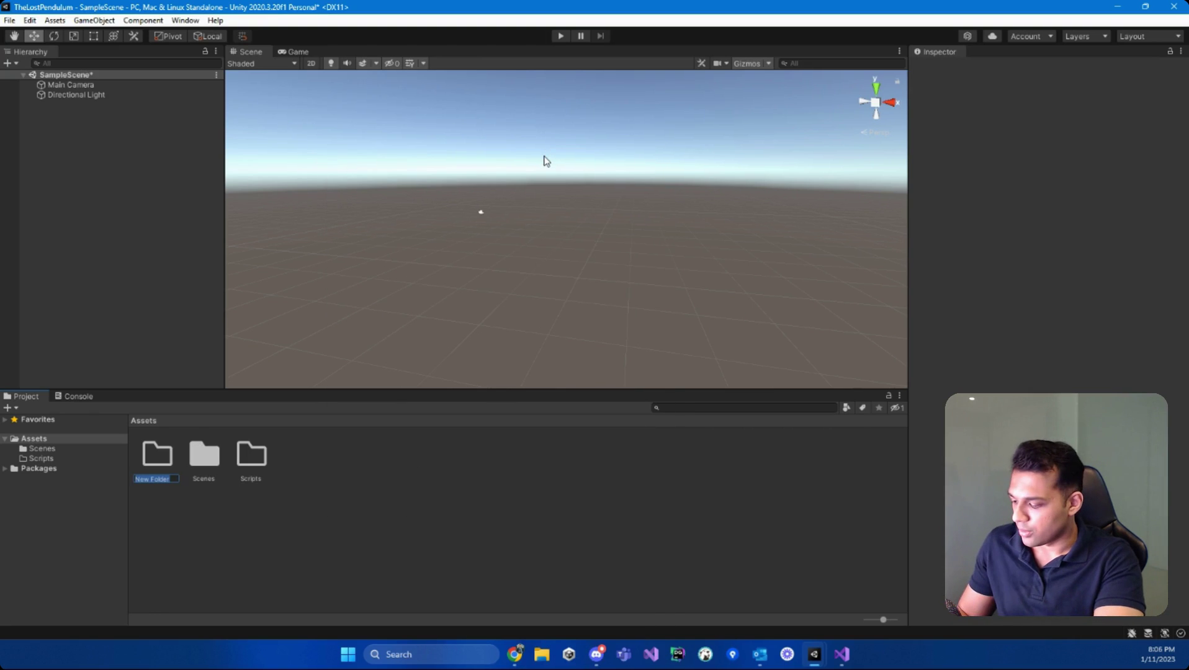
{"action": "type", "text": "Model"}
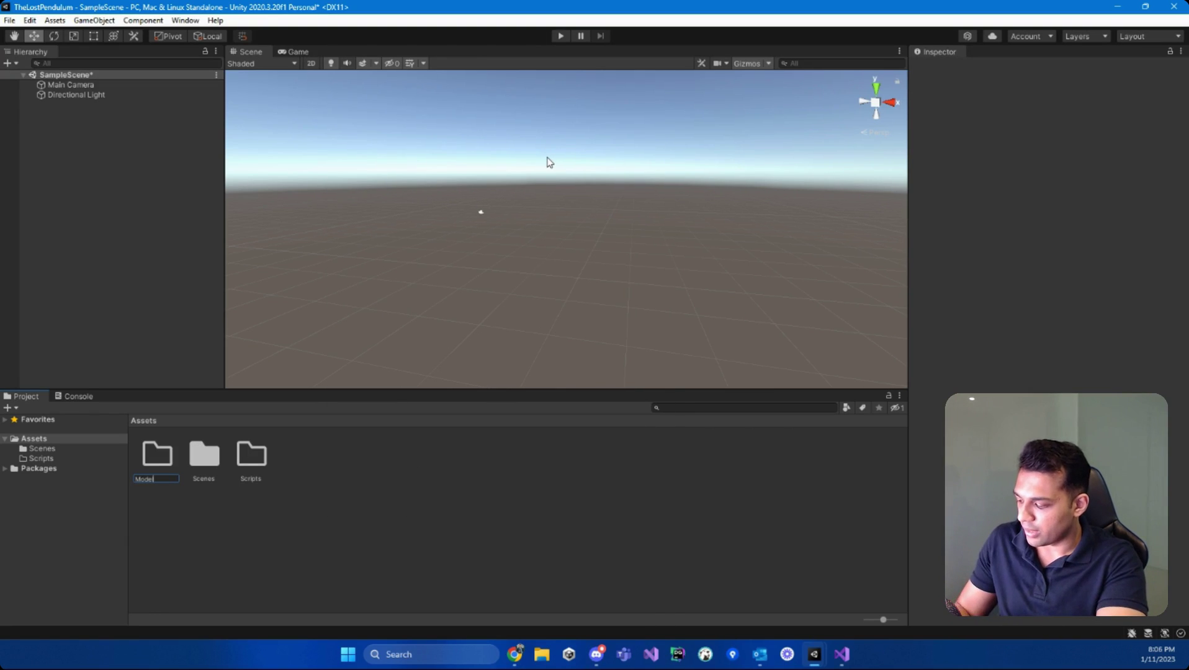
{"action": "type", "text": "s"}
{"action": "key", "text": "Return"}
{"action": "right_click", "coordinate": [379, 500]}
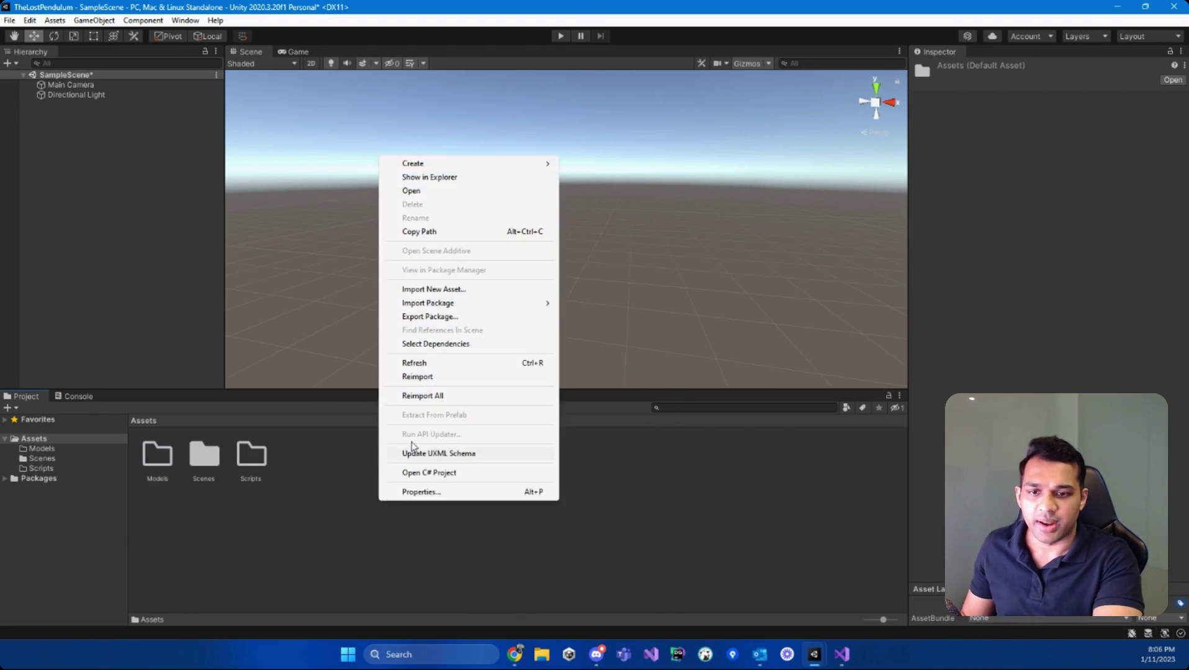
{"action": "mouse_move", "coordinate": [490, 164]}
{"action": "left_click", "coordinate": [583, 155]}
{"action": "type", "text": "Sounds"}
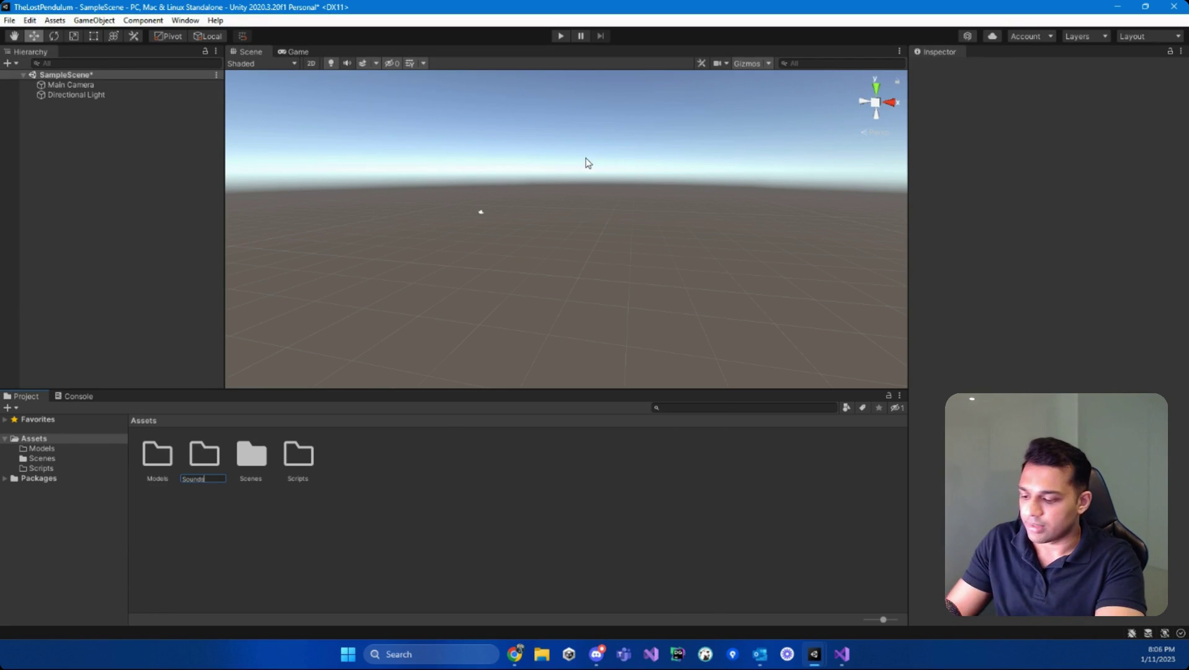
{"action": "key", "text": "Return"}
- Add a Textures folder to Assets and deselect it
{"action": "right_click", "coordinate": [403, 520]}
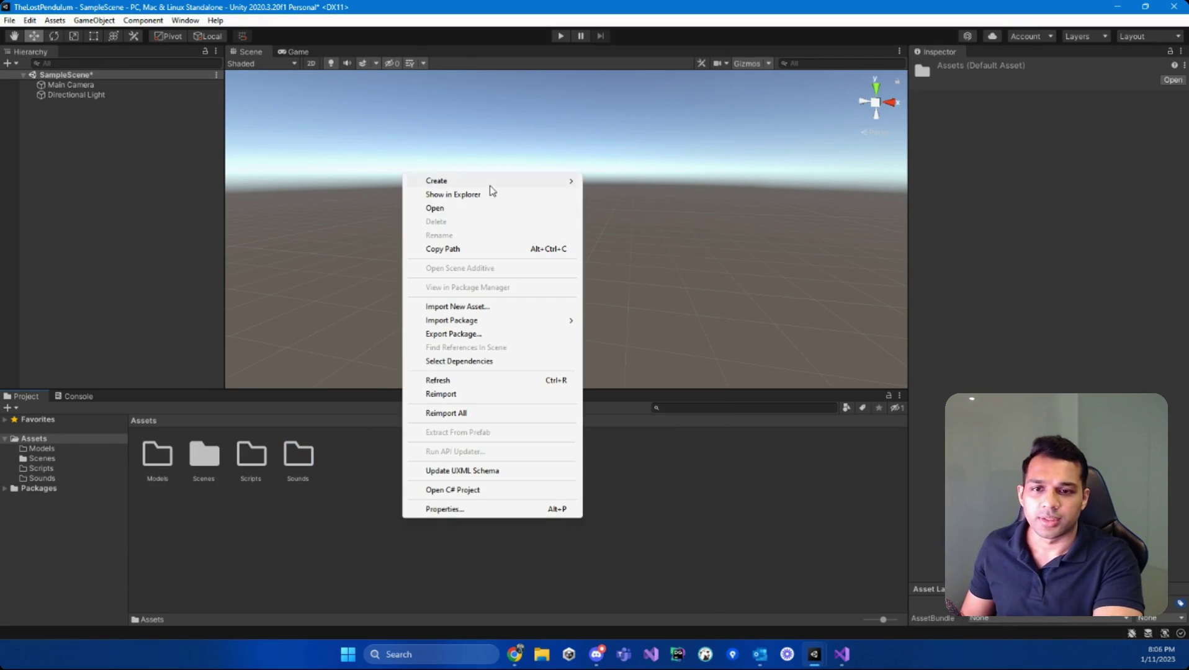
{"action": "mouse_move", "coordinate": [491, 185]}
{"action": "left_click", "coordinate": [612, 156]}
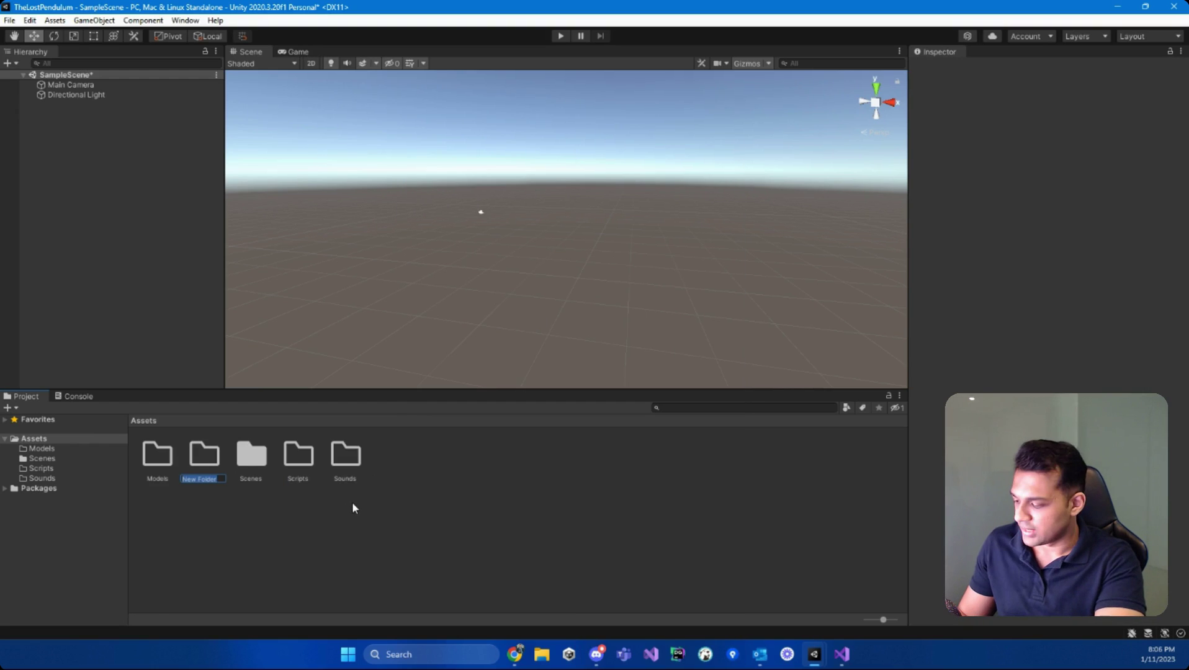
{"action": "type", "text": "Tex"}
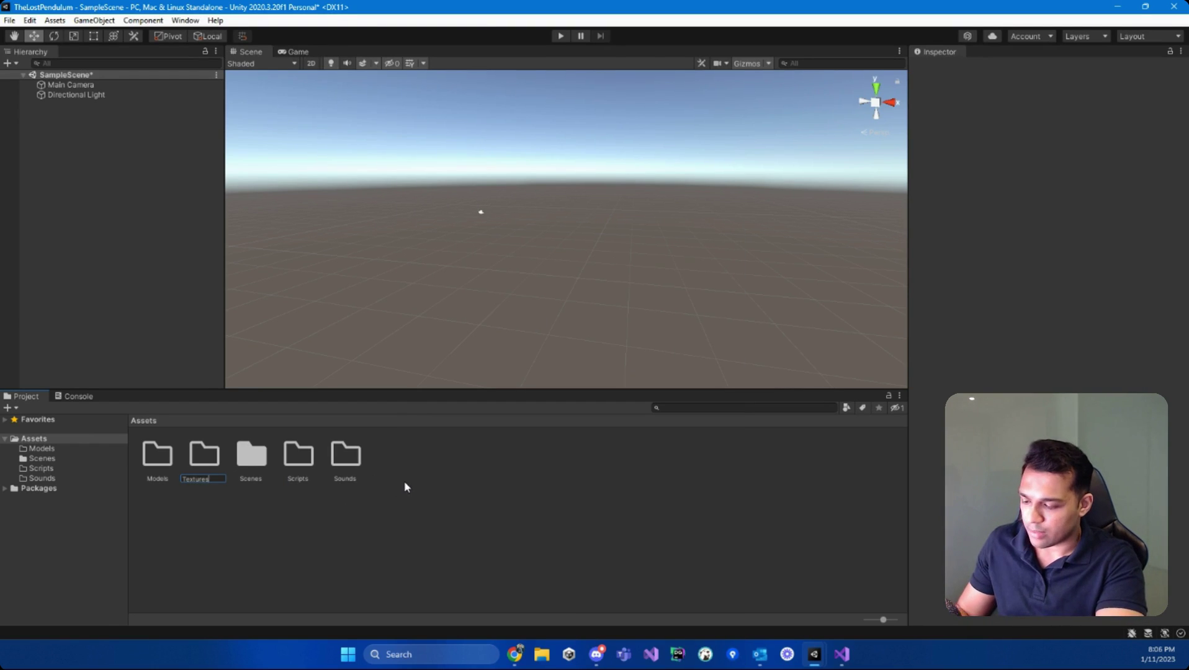
{"action": "type", "text": "tures"}
{"action": "key", "text": "Return"}
{"action": "left_click", "coordinate": [443, 553]}
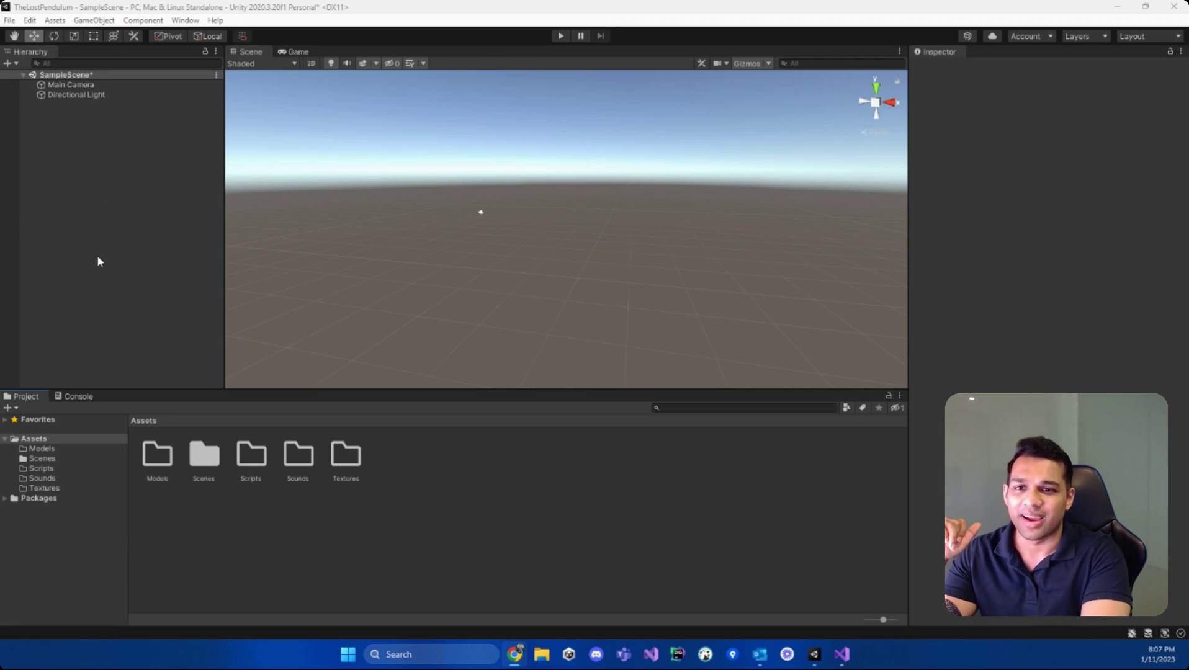
- Add a Plane from the Hierarchy's 3D Object menu and view it from a raised angle
{"action": "right_click", "coordinate": [113, 164]}
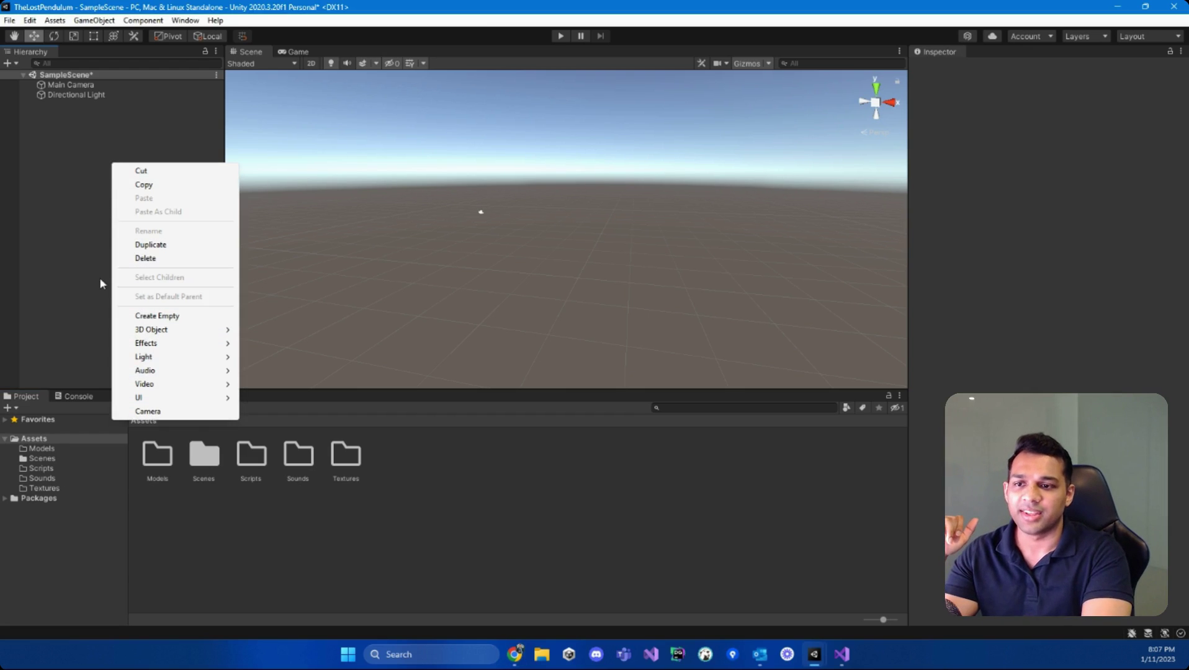
{"action": "mouse_move", "coordinate": [145, 329]}
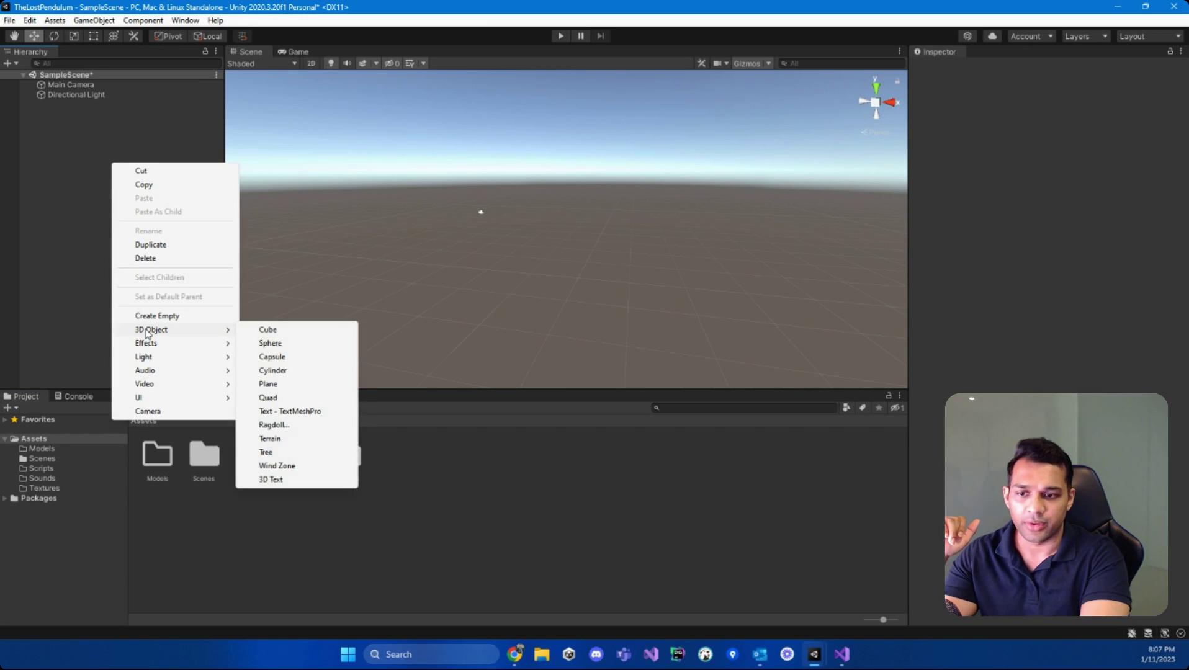
{"action": "left_click", "coordinate": [268, 386]}
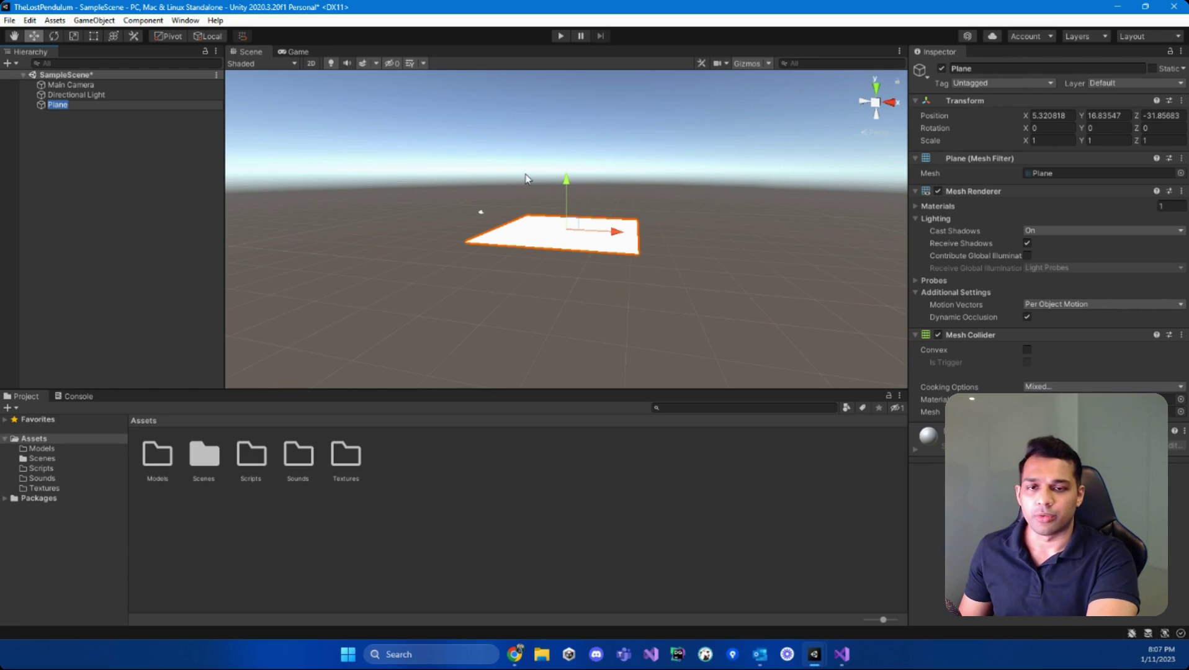
{"action": "left_click_drag", "start_coordinate": [608, 155], "coordinate": [531, 257], "text": "alt"}
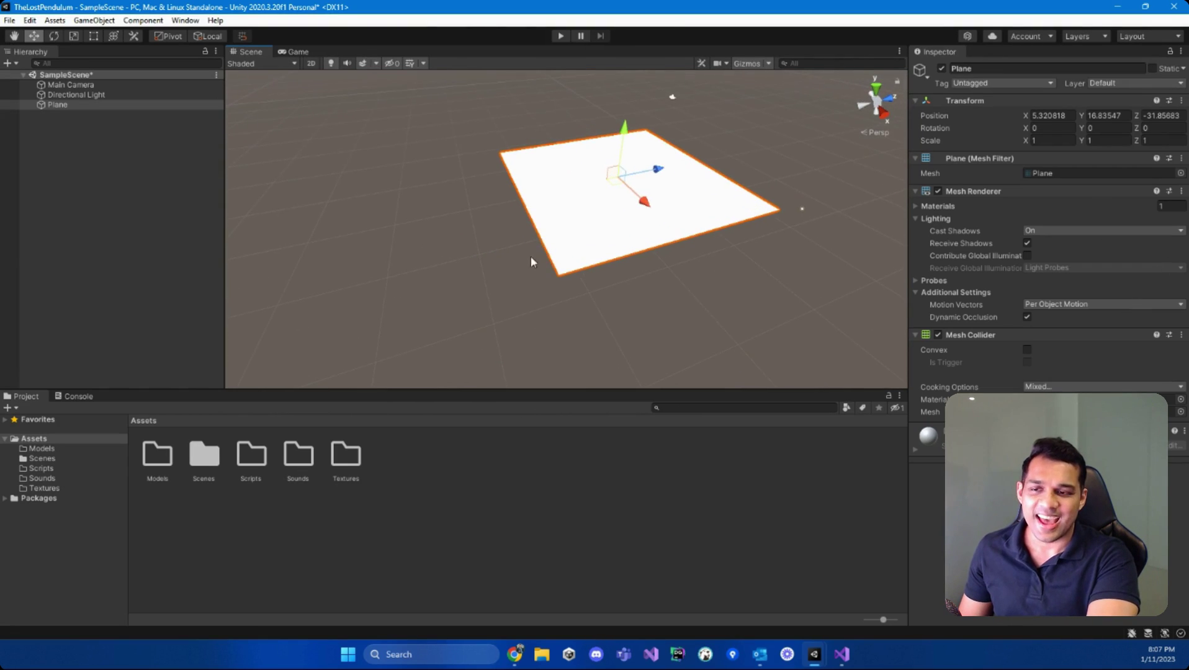
{"action": "left_click", "coordinate": [122, 143]}
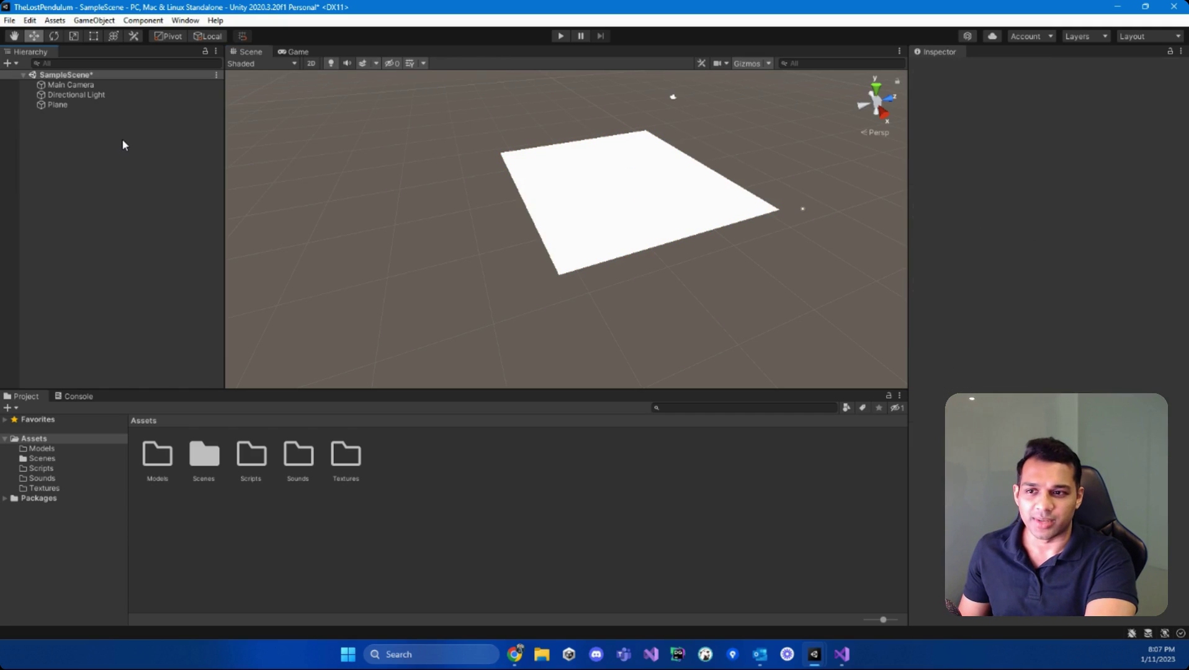
- Add a Cube from the Hierarchy's 3D Object menu and orbit to see it beside the Plane
{"action": "right_click", "coordinate": [112, 133]}
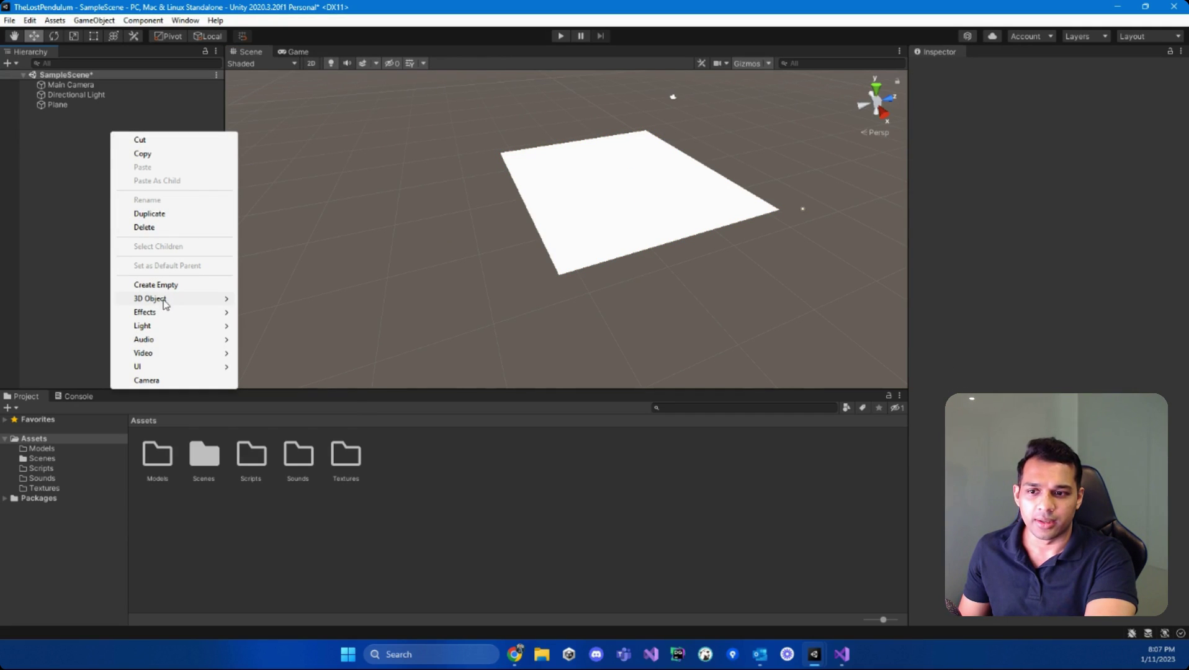
{"action": "mouse_move", "coordinate": [165, 302]}
{"action": "left_click", "coordinate": [302, 302]}
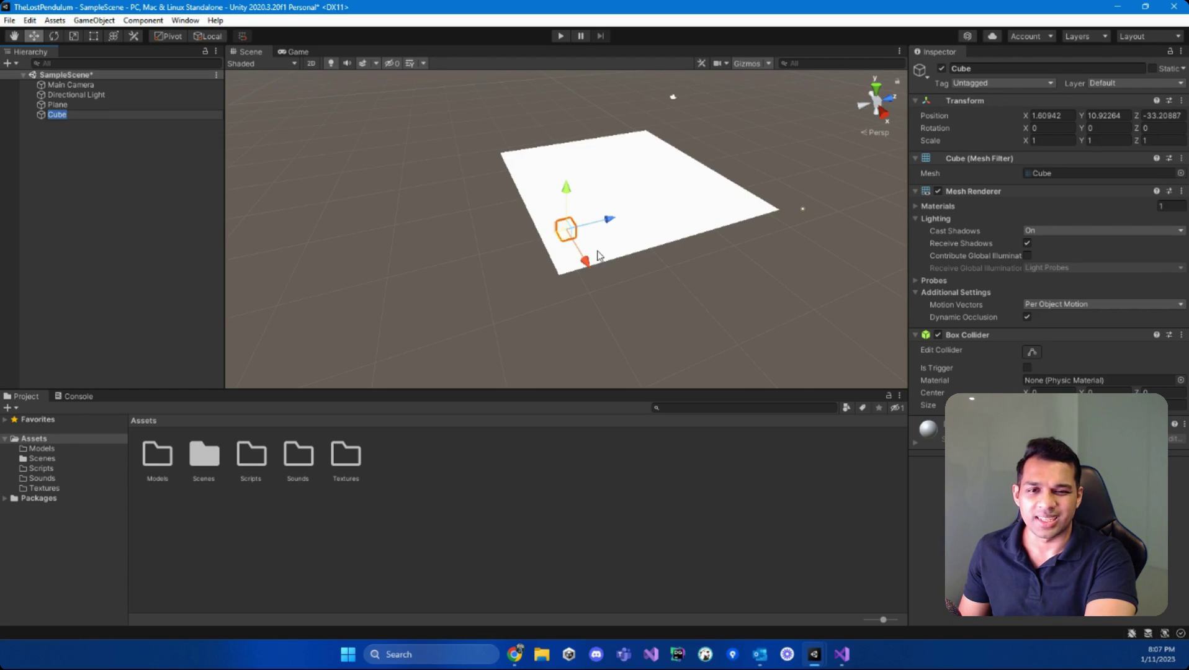
{"action": "right_click_drag", "start_coordinate": [608, 259], "coordinate": [622, 286]}
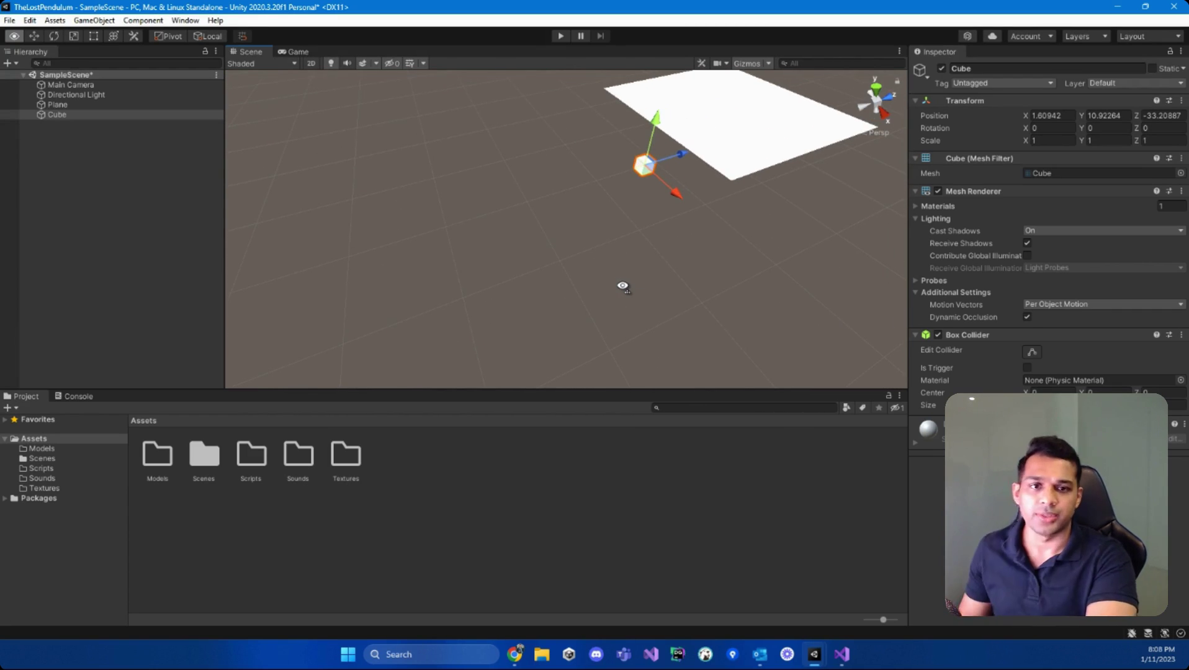
- Move the cube down over the Plane to position 6.23, 17.35, -31.93
{"action": "right_click_drag", "start_coordinate": [622, 286], "coordinate": [646, 217]}
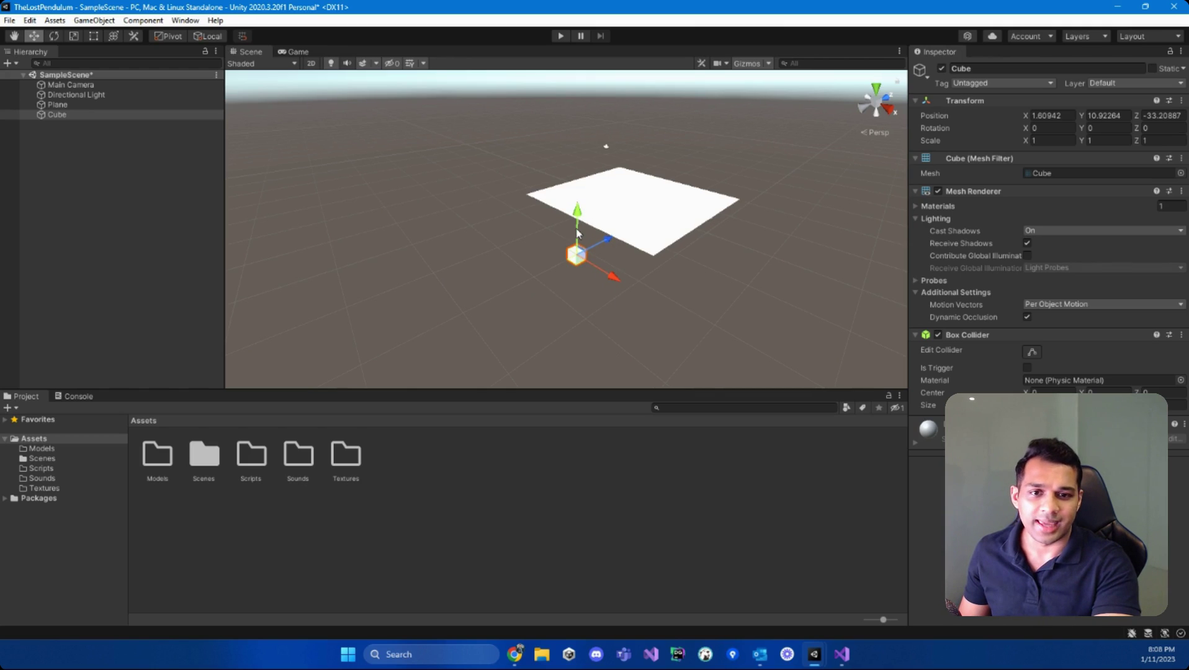
{"action": "left_click_drag", "start_coordinate": [577, 226], "coordinate": [599, 137]}
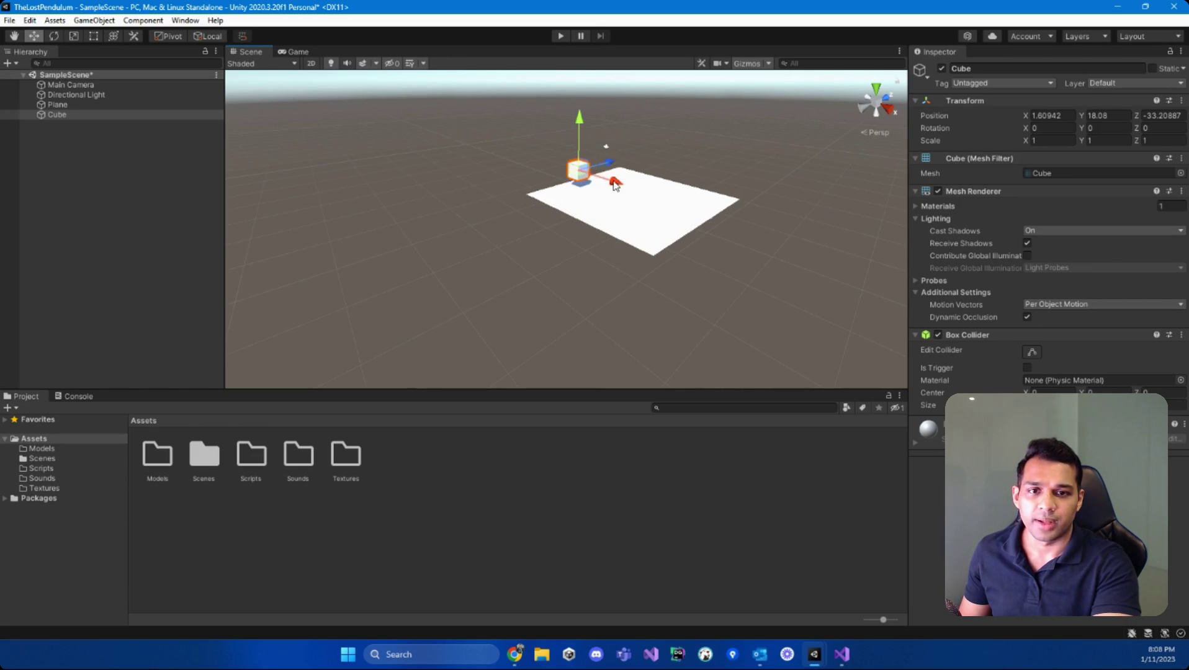
{"action": "left_click_drag", "start_coordinate": [613, 180], "coordinate": [756, 181]}
{"action": "scroll", "coordinate": [756, 181], "scroll_direction": "up", "scroll_amount": 5}
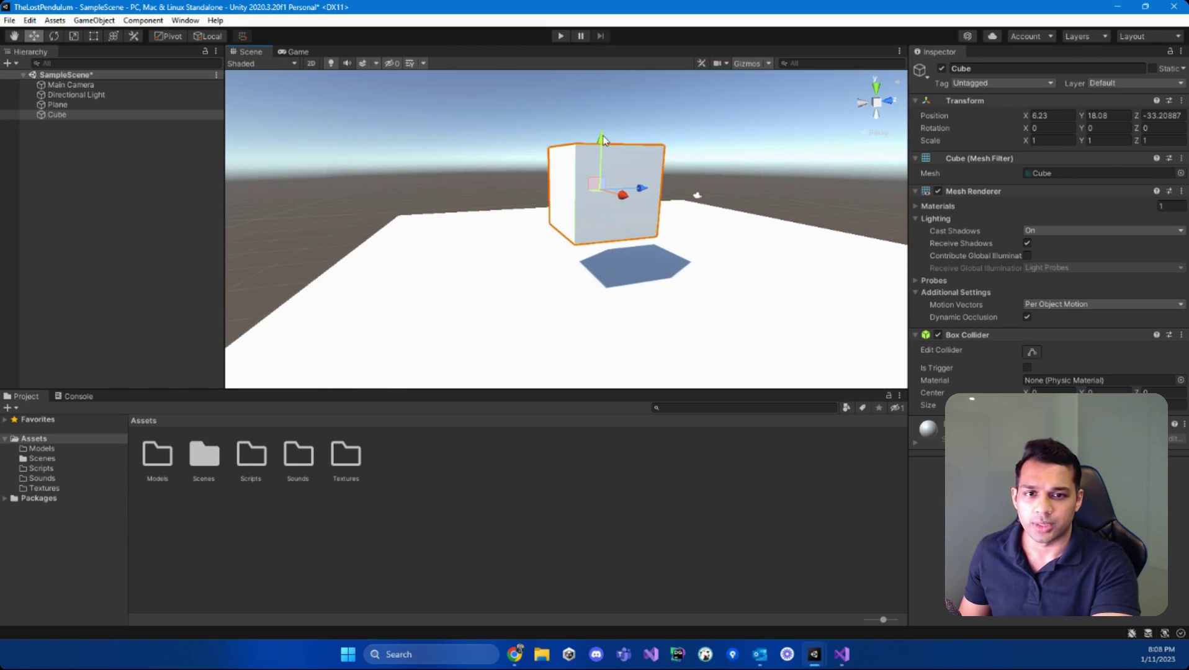
{"action": "left_click_drag", "start_coordinate": [605, 138], "coordinate": [606, 196]}
{"action": "left_click_drag", "start_coordinate": [637, 247], "coordinate": [983, 204], "text": "alt"}
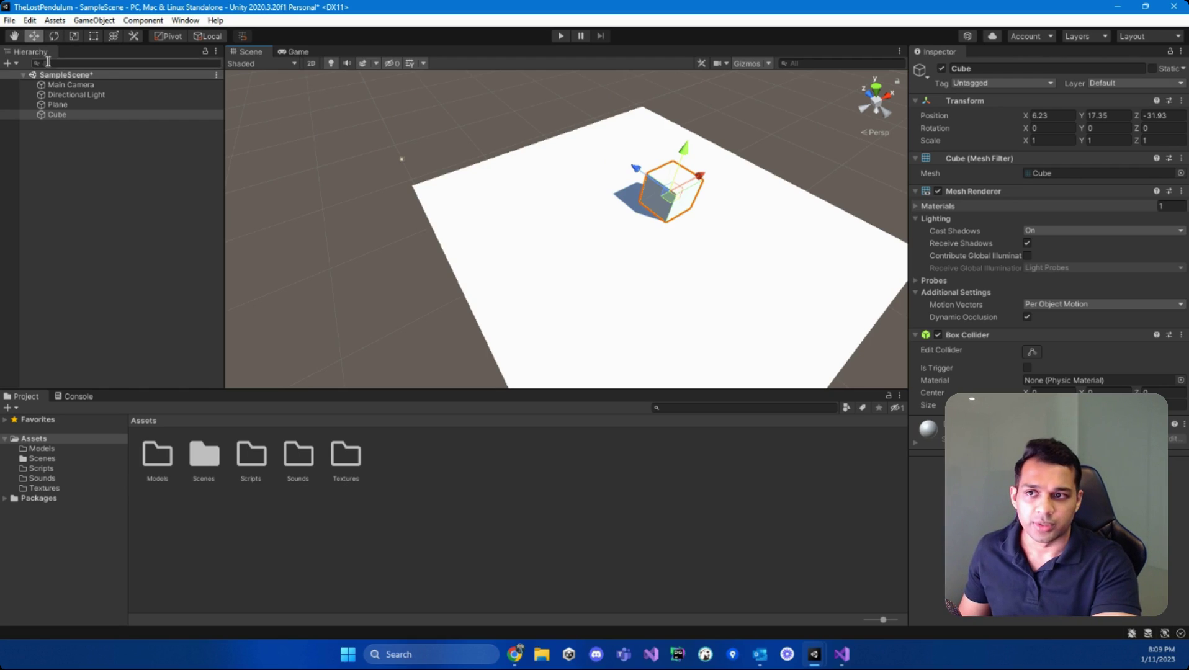
- Tilt the cube with the Rotate tool to rotation -18.689, -3.15, -33.657
{"action": "left_click", "coordinate": [53, 36]}
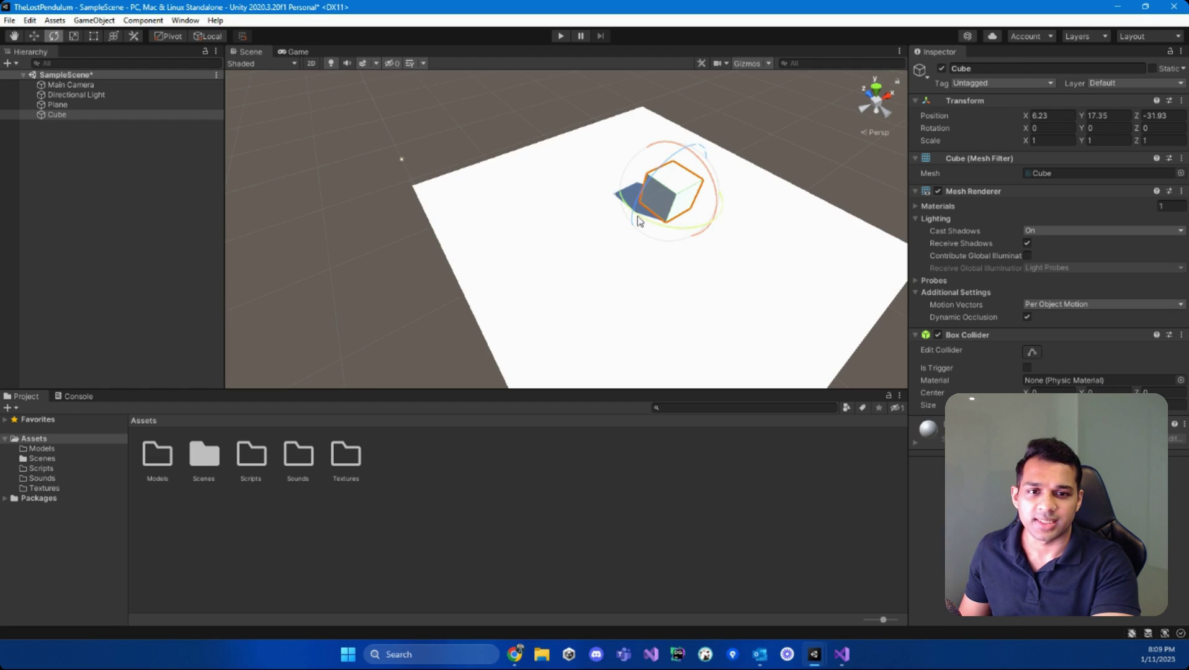
{"action": "right_click_drag", "start_coordinate": [695, 203], "coordinate": [567, 212]}
{"action": "right_click_drag", "start_coordinate": [589, 266], "coordinate": [700, 281]}
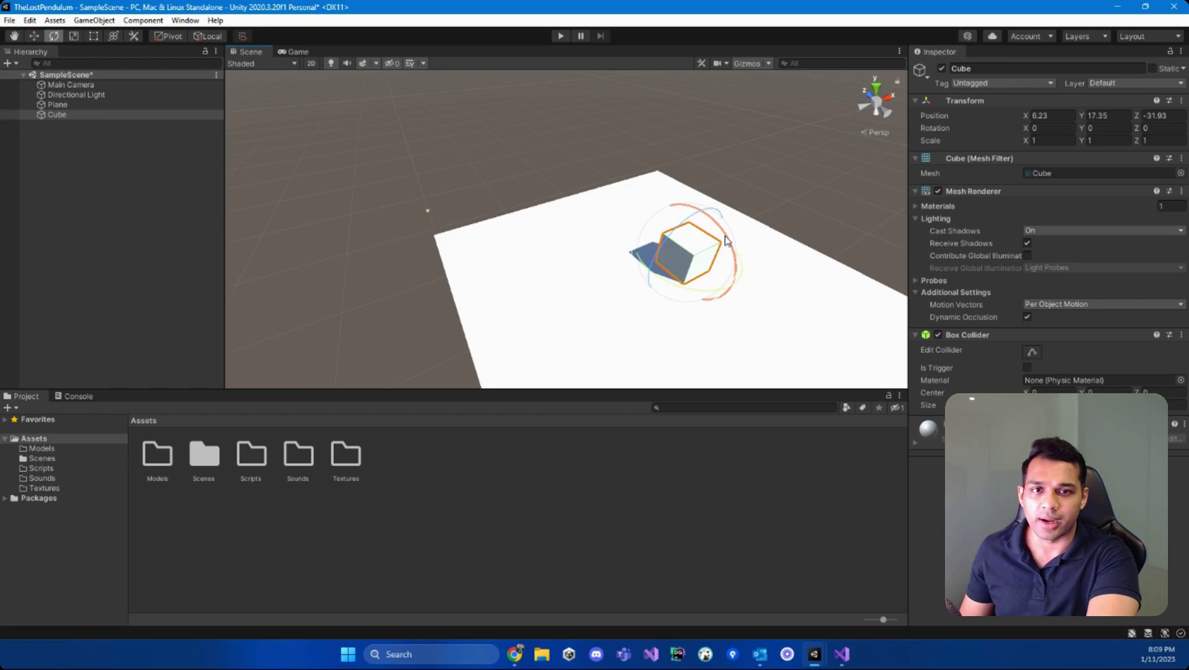
{"action": "right_click_drag", "start_coordinate": [721, 242], "coordinate": [604, 211]}
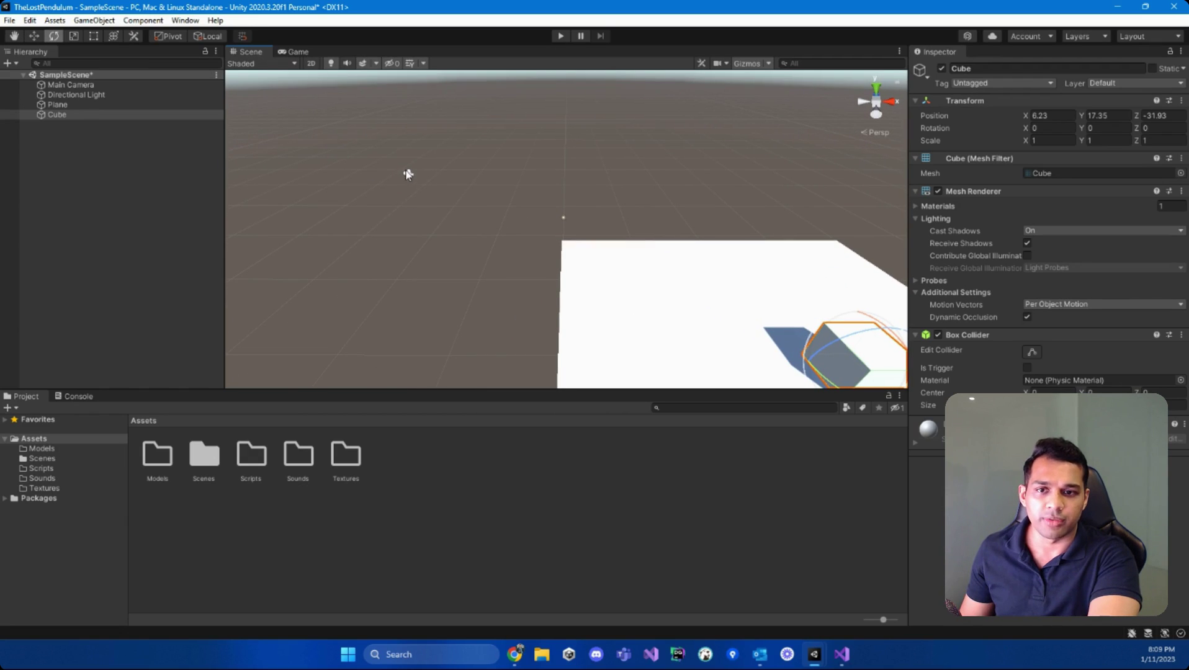
{"action": "scroll", "coordinate": [563, 217], "scroll_direction": "up", "scroll_amount": 5}
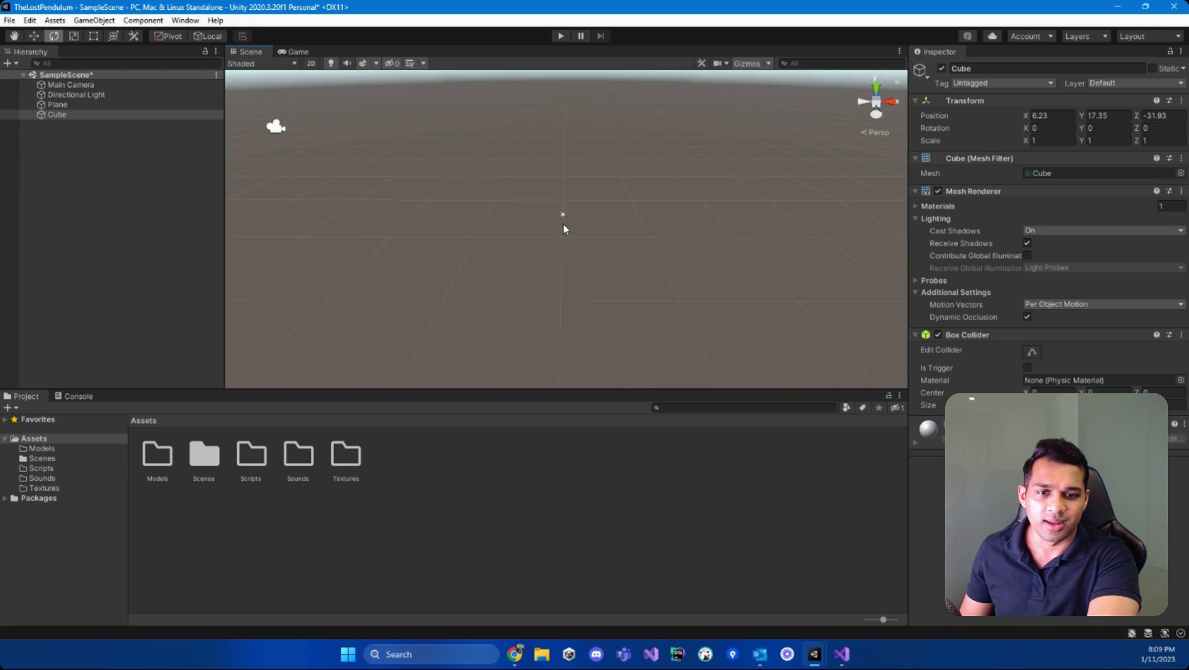
{"action": "scroll", "coordinate": [563, 224], "scroll_direction": "down", "scroll_amount": 5}
{"action": "left_click_drag", "start_coordinate": [572, 314], "coordinate": [604, 276], "text": "alt"}
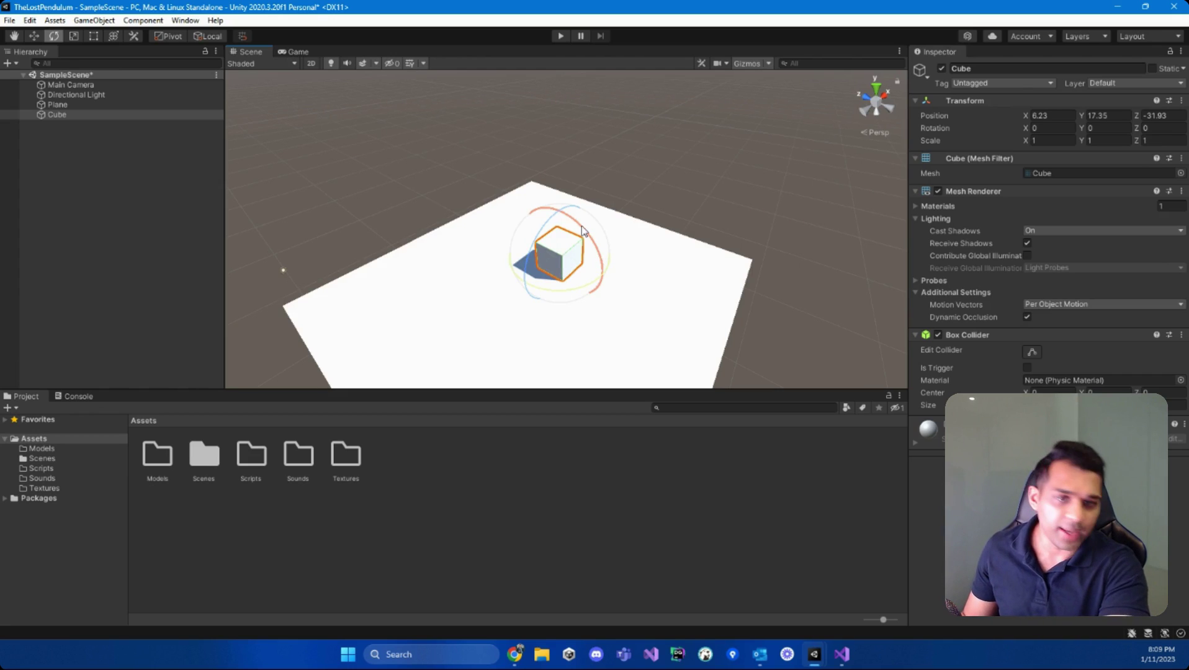
{"action": "left_click_drag", "start_coordinate": [582, 231], "coordinate": [478, 215]}
- Nudge the cube along Z to position 6.32, 17.71, -31.39 and deselect it
{"action": "left_click", "coordinate": [34, 36]}
{"action": "left_click_drag", "start_coordinate": [577, 185], "coordinate": [585, 155]}
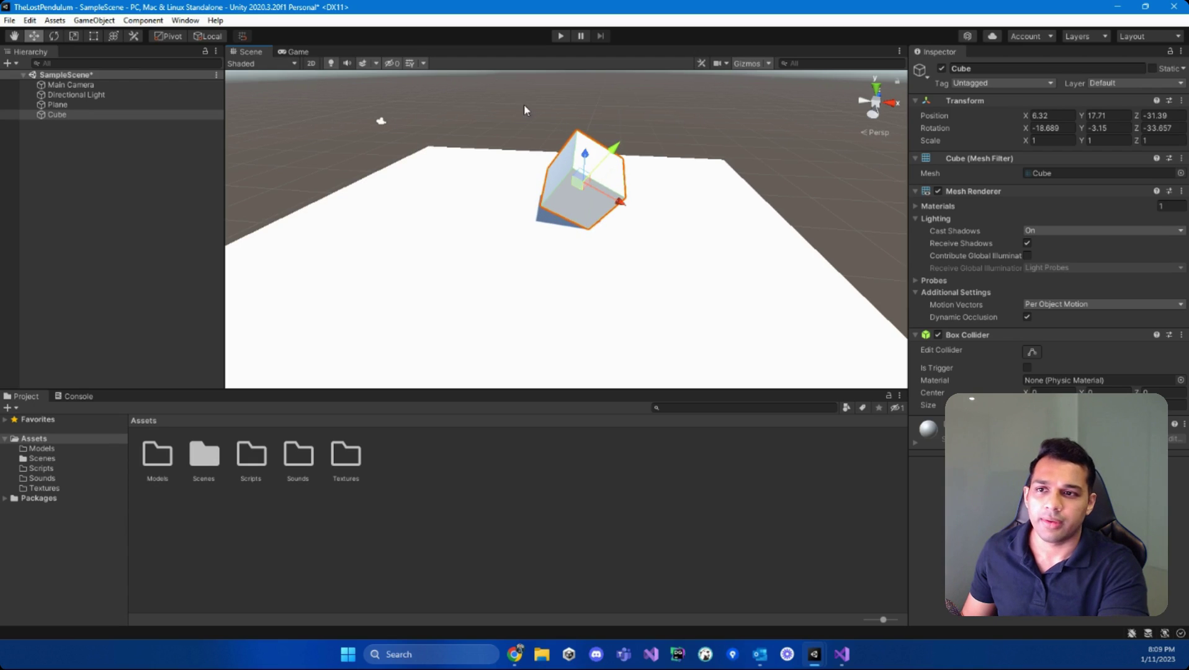
{"action": "left_click", "coordinate": [93, 152]}
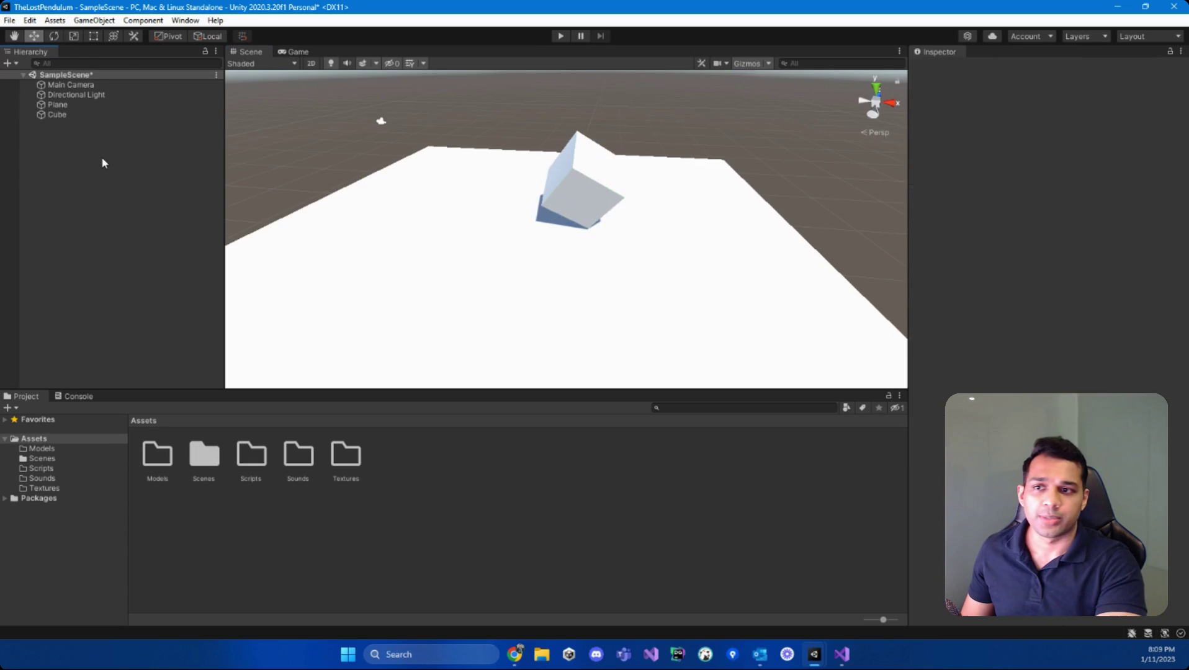
- Scale the Cube to 1.9303, 1.3109, 1.4243 using the Scale tool handles
{"action": "left_click", "coordinate": [74, 38]}
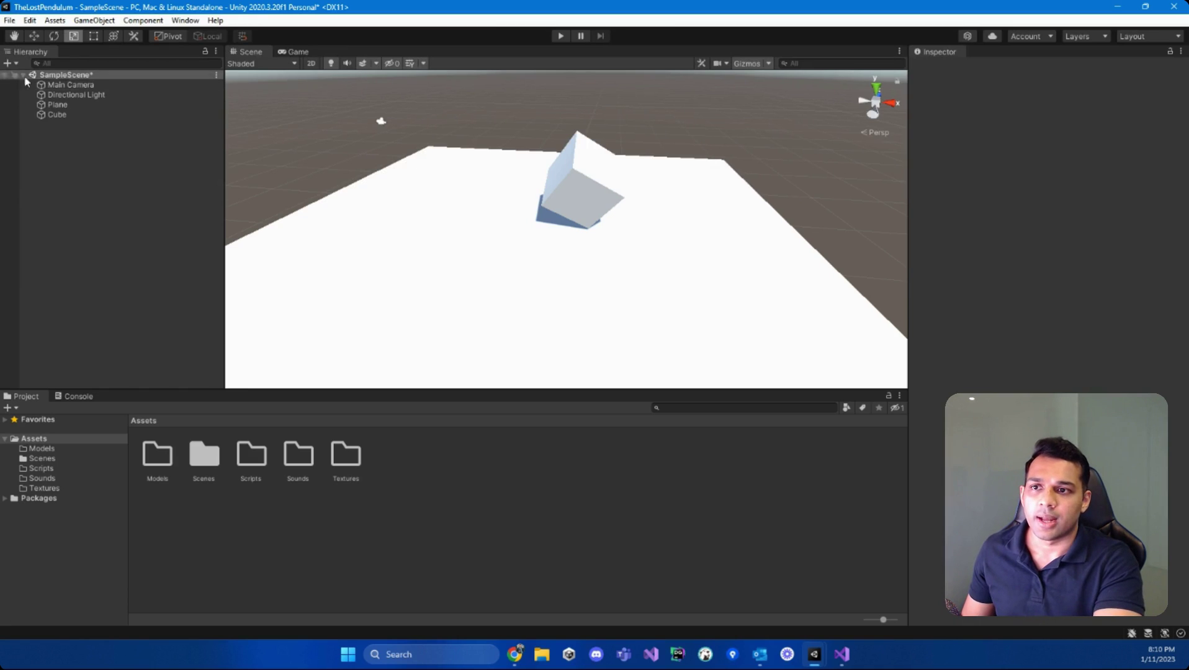
{"action": "left_click", "coordinate": [73, 114]}
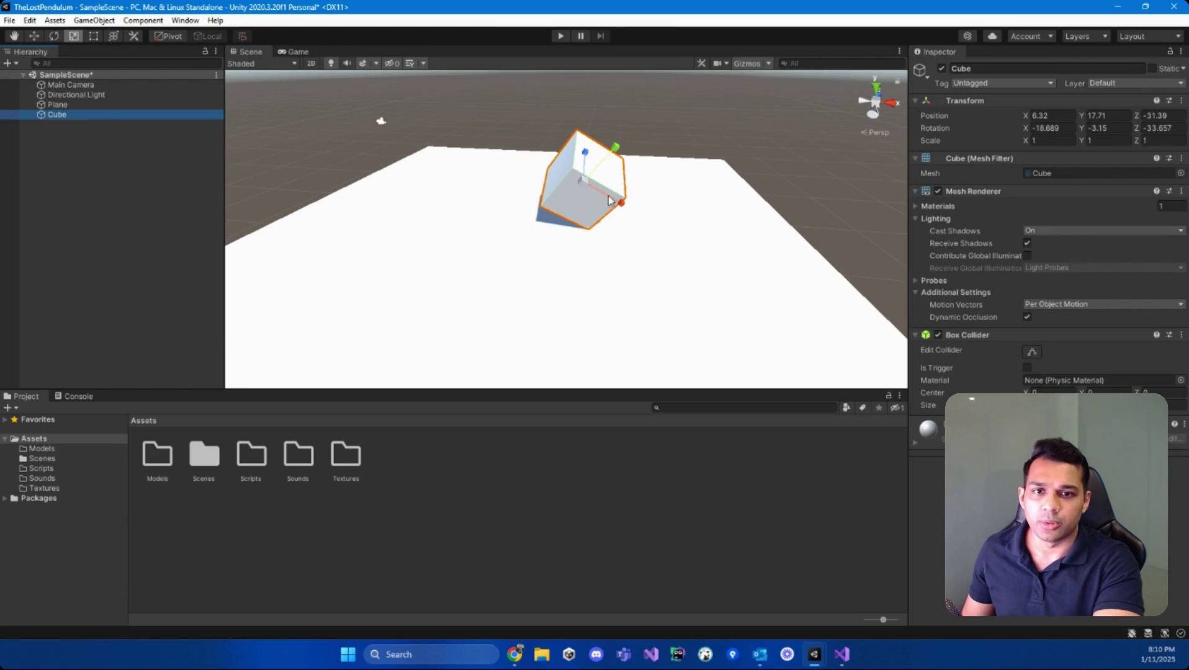
{"action": "left_click_drag", "start_coordinate": [589, 186], "coordinate": [706, 243], "text": "alt"}
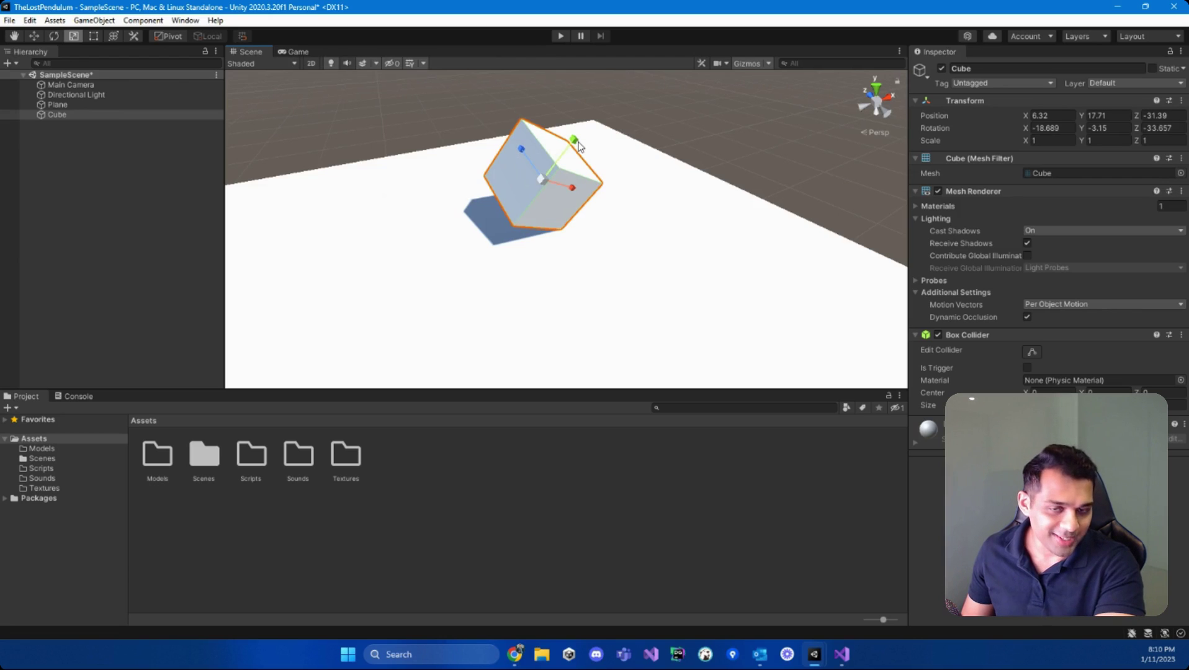
{"action": "left_click_drag", "start_coordinate": [577, 145], "coordinate": [597, 197]}
{"action": "left_click_drag", "start_coordinate": [521, 150], "coordinate": [525, 127]}
{"action": "mouse_move", "coordinate": [546, 168]}
{"action": "left_mouse_down", "text": "alt"}
{"action": "mouse_move", "coordinate": [568, 165]}
{"action": "mouse_move", "coordinate": [496, 163]}
{"action": "mouse_move", "coordinate": [580, 165]}
{"action": "mouse_move", "coordinate": [533, 166]}
{"action": "mouse_move", "coordinate": [549, 171]}
{"action": "left_mouse_up", "text": "alt"}
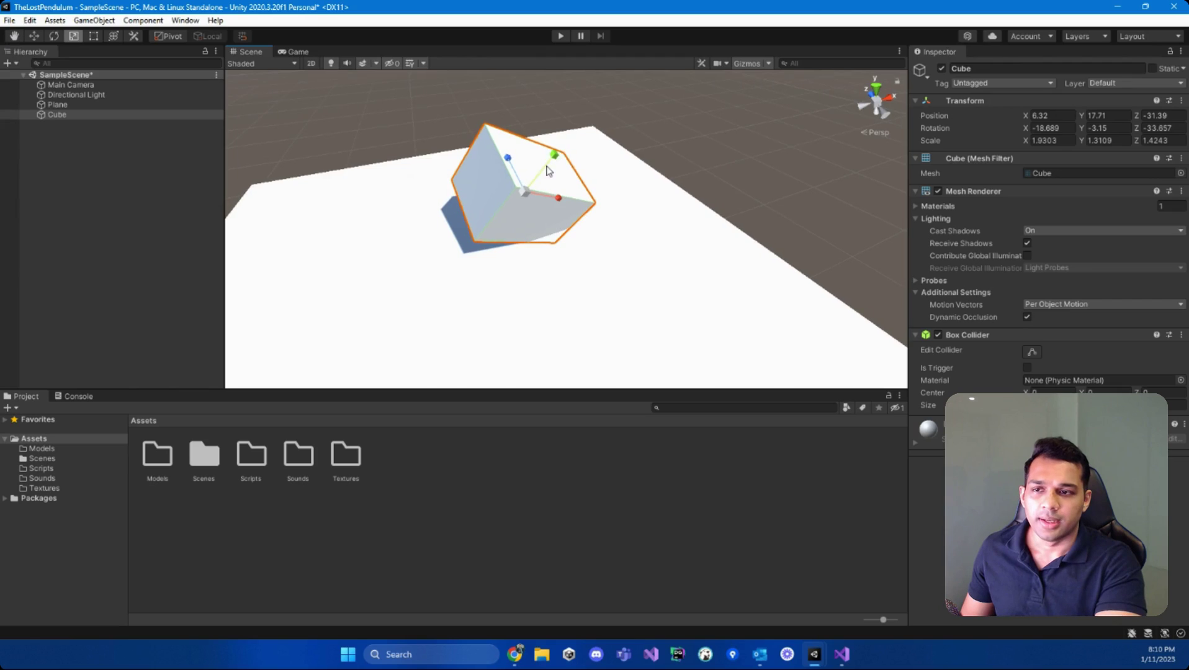
- Widen the Cube to X scale 2.398447 with the Scale and Rect tools
{"action": "left_click", "coordinate": [94, 37]}
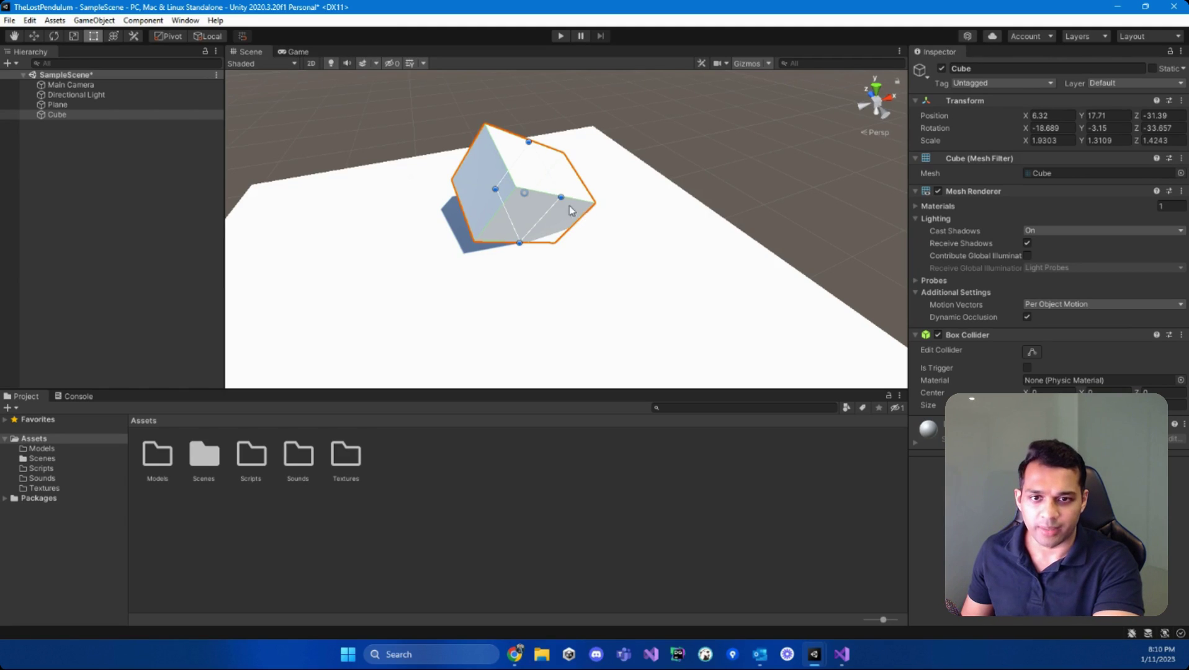
{"action": "left_click_drag", "start_coordinate": [565, 204], "coordinate": [520, 149], "text": "alt"}
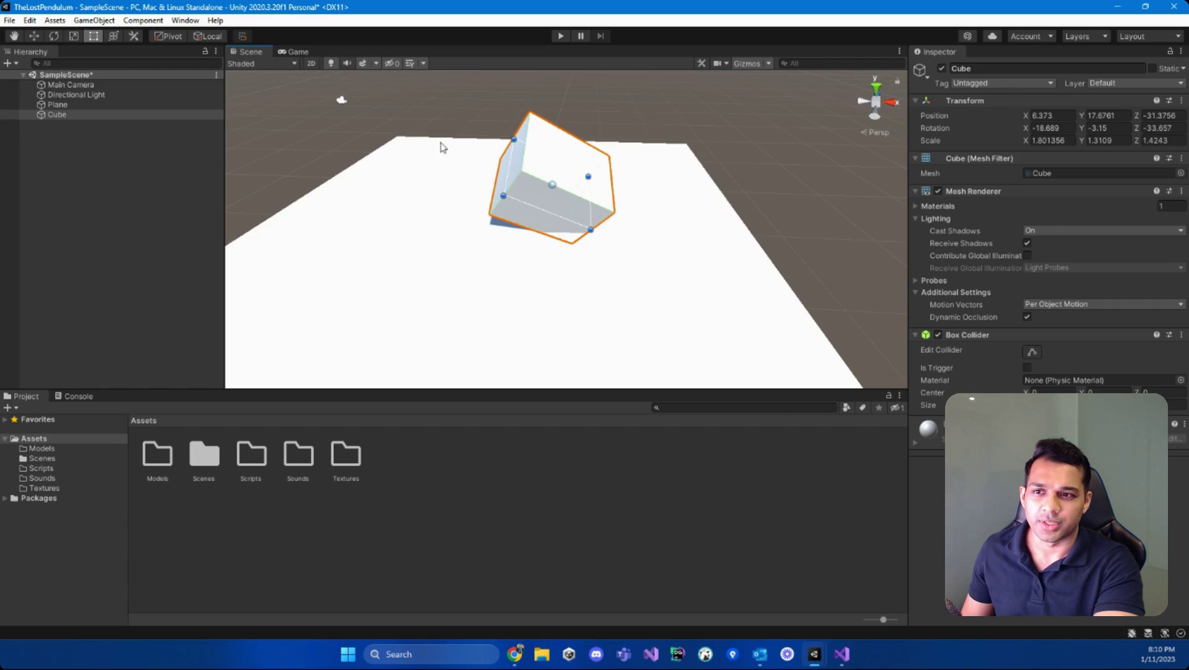
{"action": "left_click", "coordinate": [74, 36]}
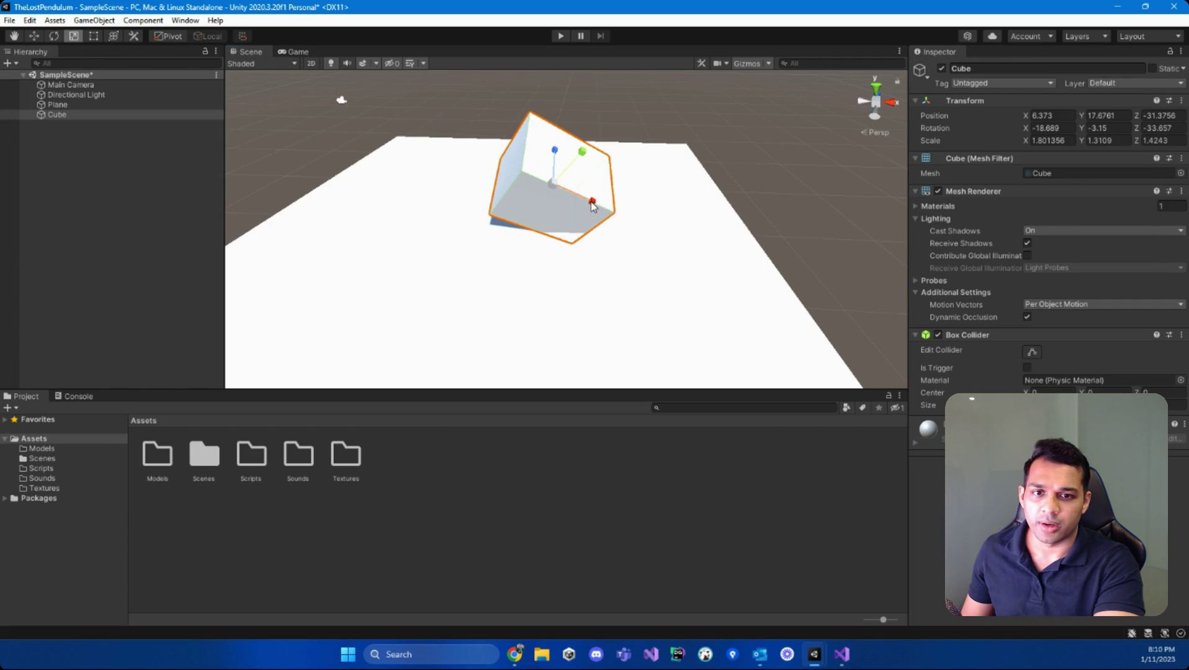
{"action": "mouse_move", "coordinate": [593, 207]}
{"action": "left_mouse_down"}
{"action": "mouse_move", "coordinate": [706, 254]}
{"action": "mouse_move", "coordinate": [649, 251]}
{"action": "mouse_move", "coordinate": [735, 277]}
{"action": "mouse_move", "coordinate": [659, 263]}
{"action": "mouse_move", "coordinate": [700, 270]}
{"action": "mouse_move", "coordinate": [637, 246]}
{"action": "mouse_move", "coordinate": [590, 210]}
{"action": "mouse_move", "coordinate": [603, 224]}
{"action": "left_mouse_up"}
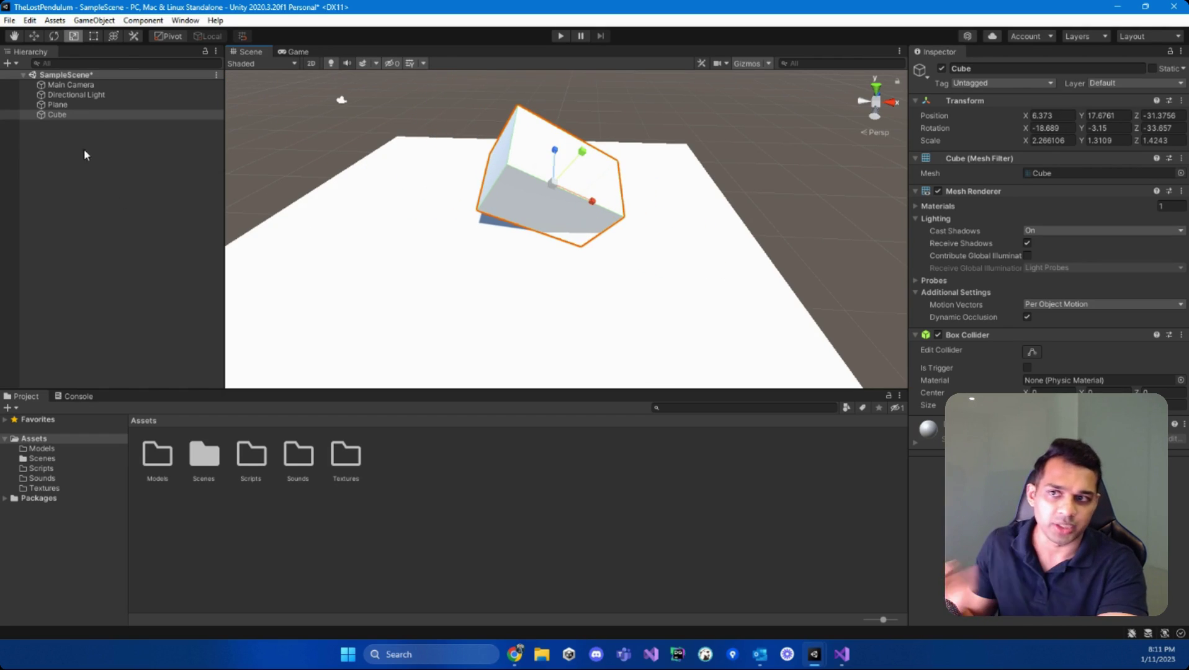
{"action": "left_click", "coordinate": [93, 36]}
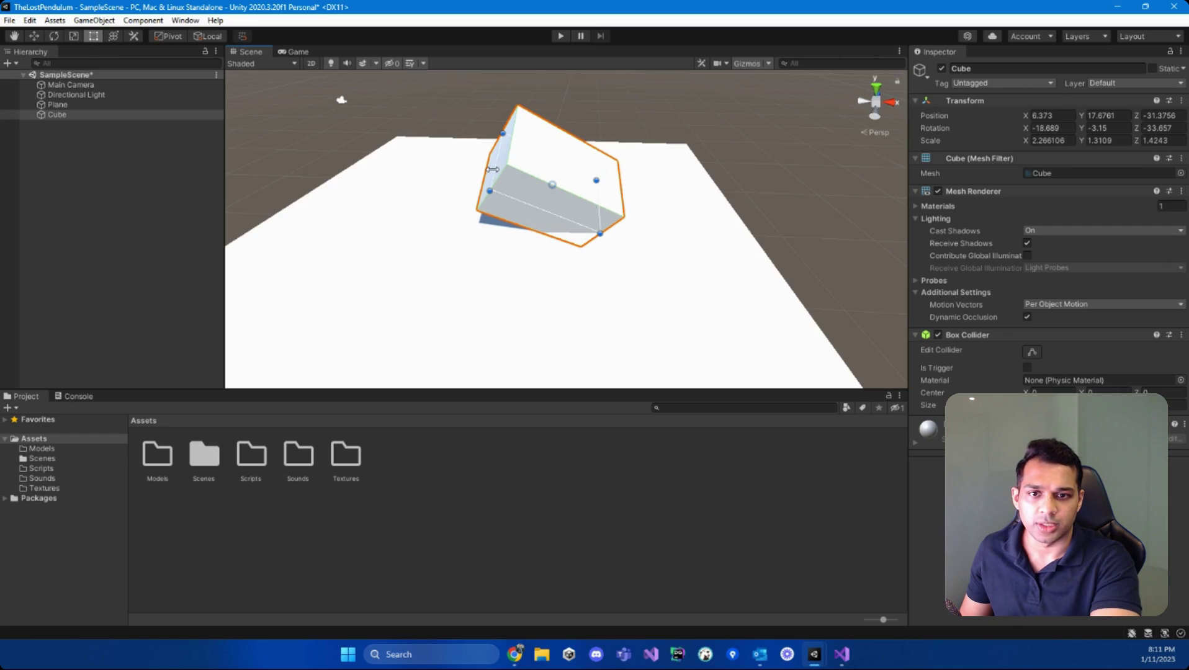
{"action": "left_click_drag", "start_coordinate": [492, 169], "coordinate": [474, 207]}
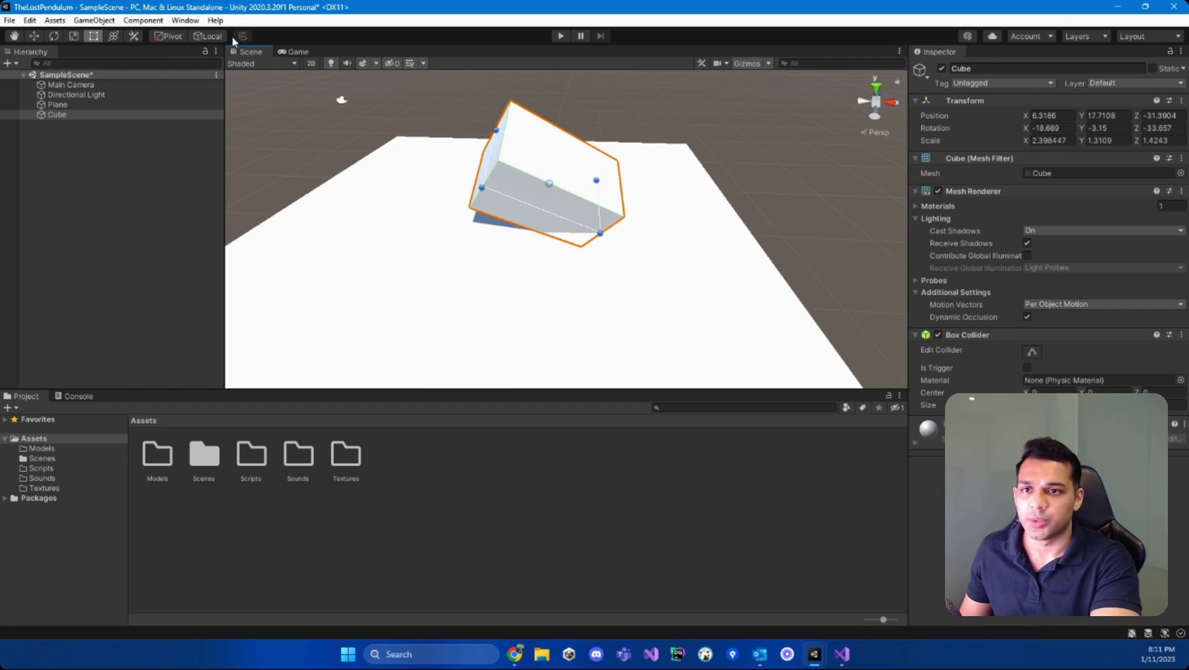